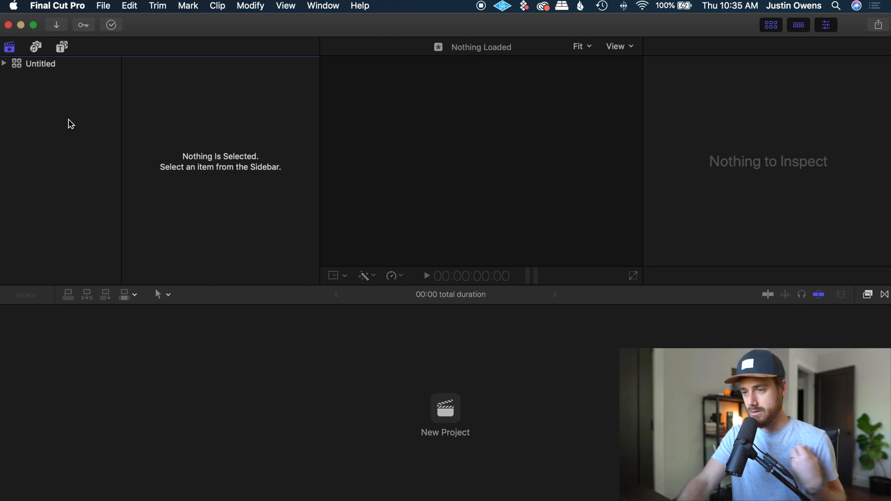
# Create a new library named FCPXBasics and save it on the Desktop
pyautogui.click(109, 6)
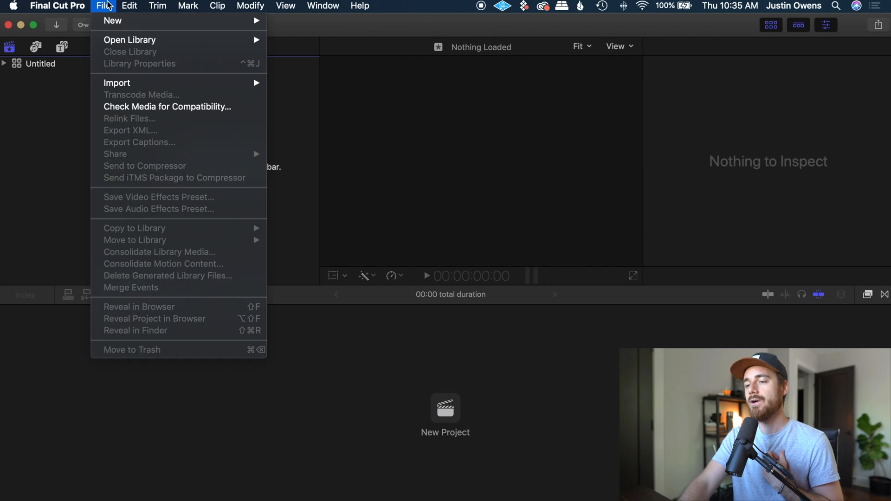
pyautogui.moveTo(139, 24)
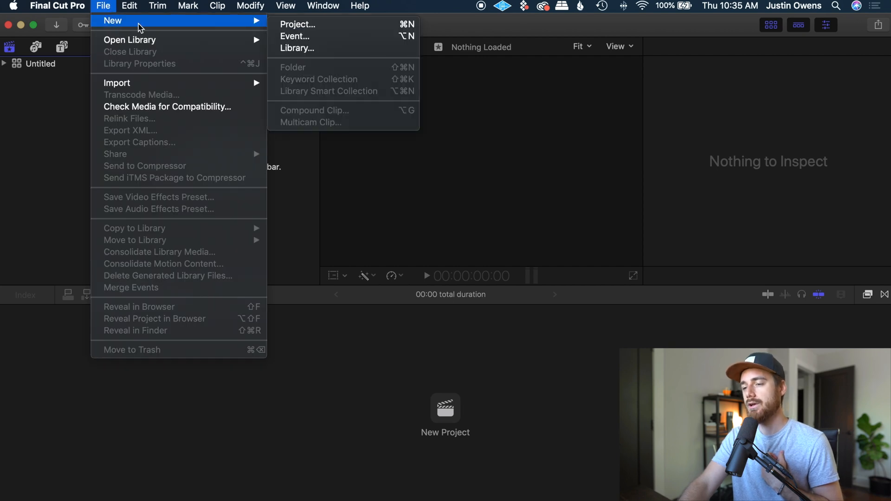
pyautogui.click(320, 49)
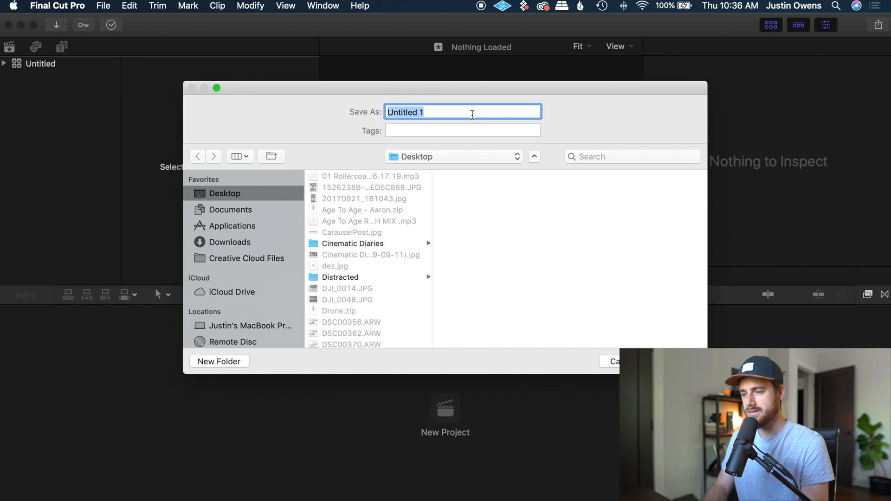
pyautogui.press('BackSpace')
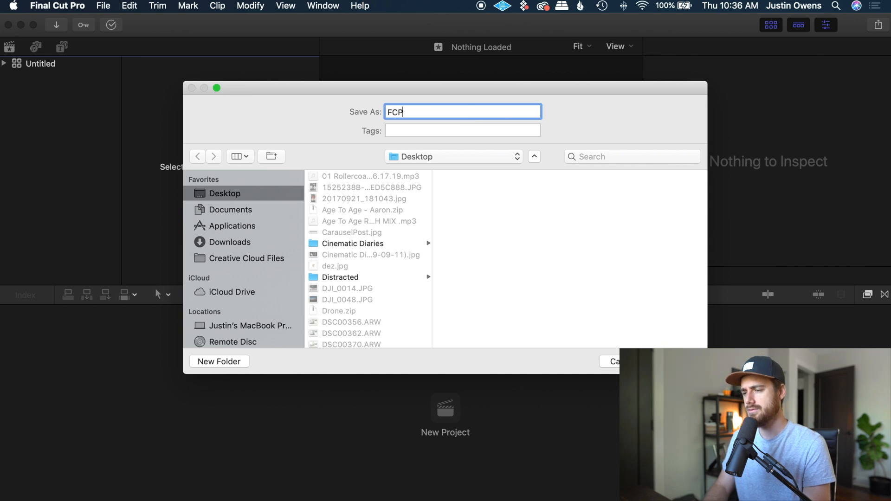
pyautogui.write('FCPXBasics')
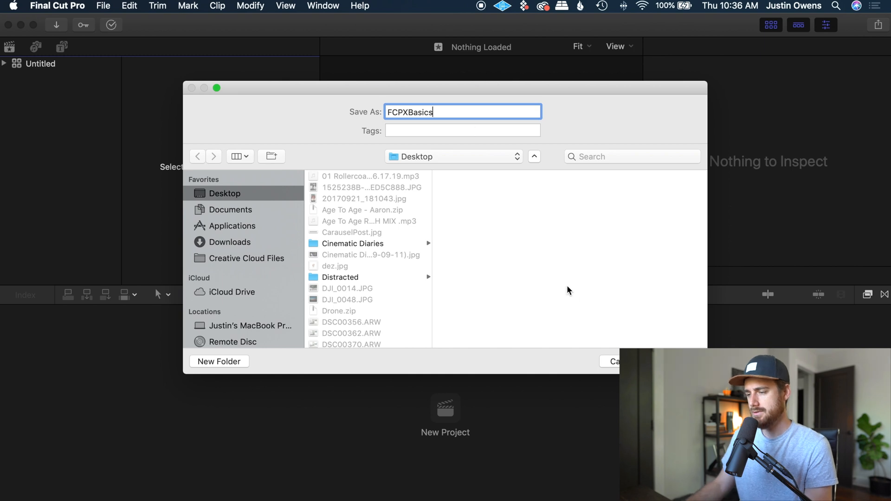
pyautogui.press('Return')
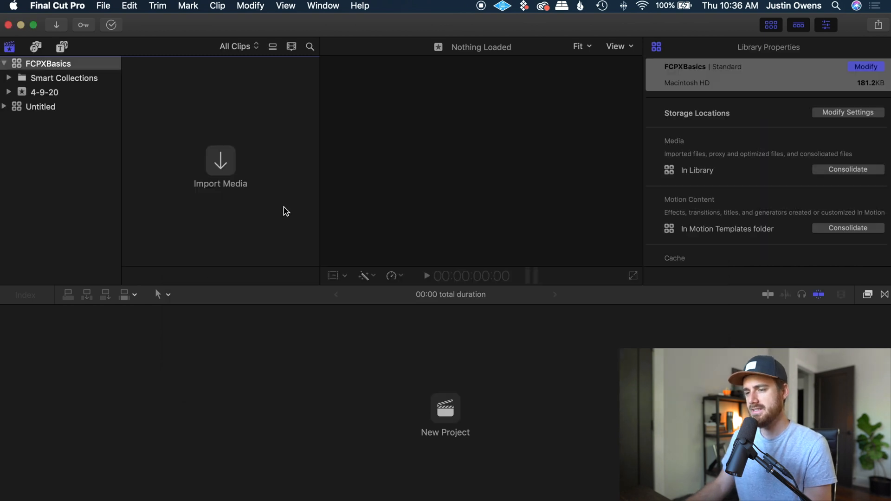
# Close the Untitled library so only FCPXBasics stays open
pyautogui.click(47, 108)
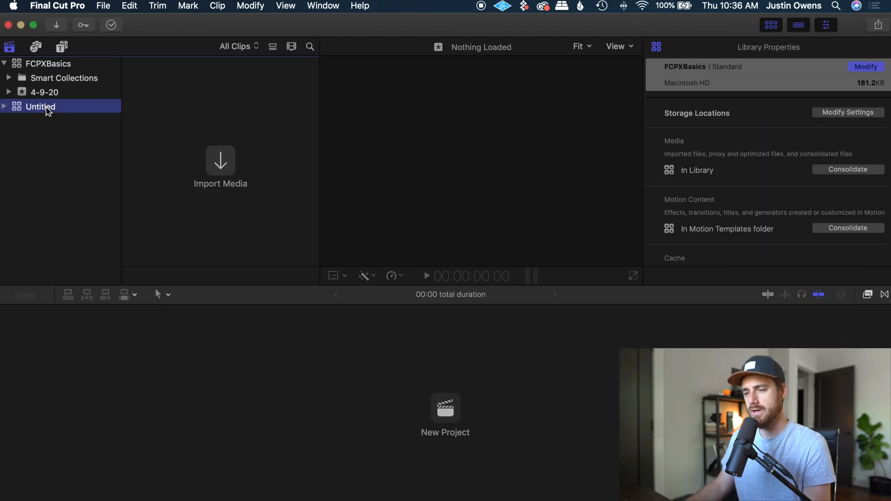
pyautogui.rightClick(47, 108)
pyautogui.click(139, 279)
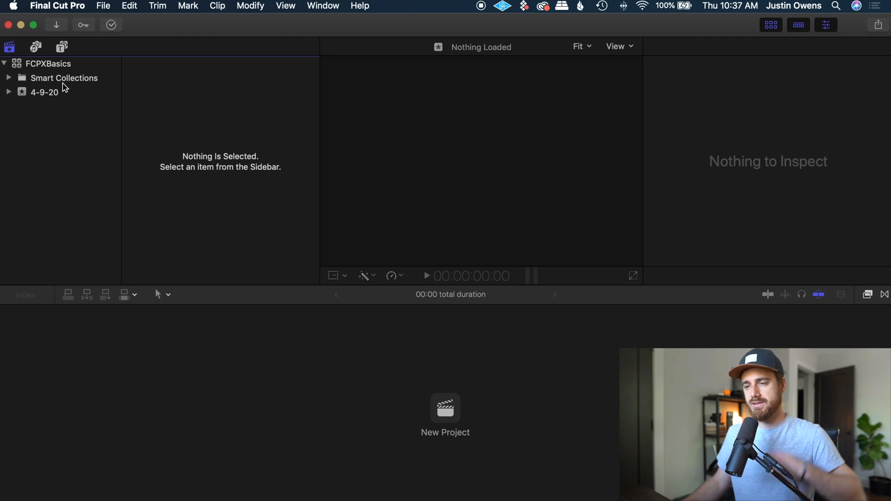
# Examine the FCPXBasics library's storage properties and the contents of its Smart Collections folder
pyautogui.click(45, 66)
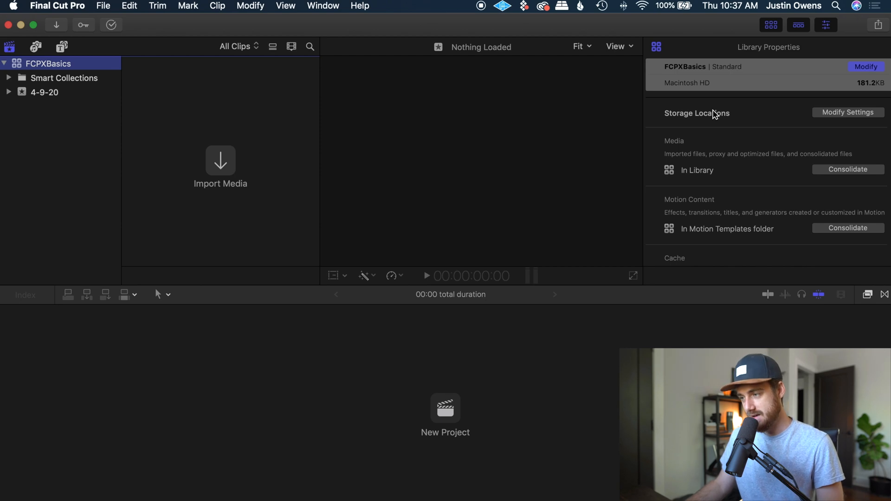
pyautogui.scroll(-3, 736, 162)
pyautogui.scroll(-5, 736, 162)
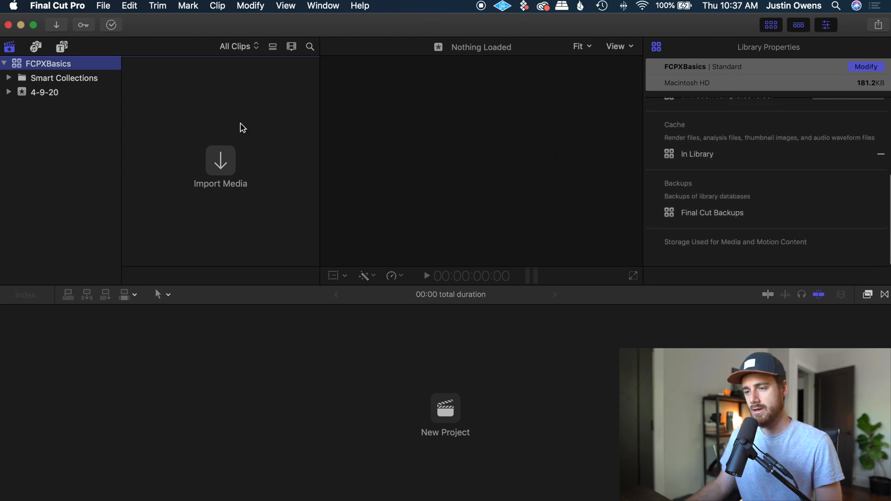
pyautogui.click(56, 80)
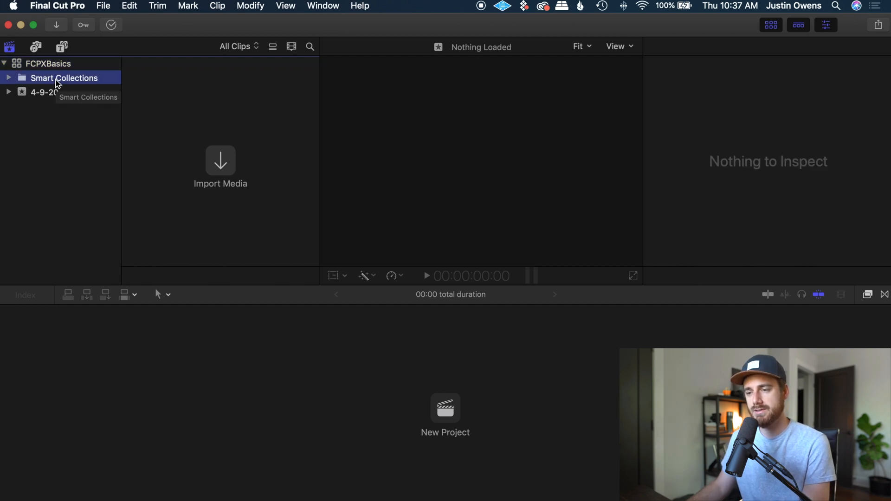
pyautogui.click(10, 79)
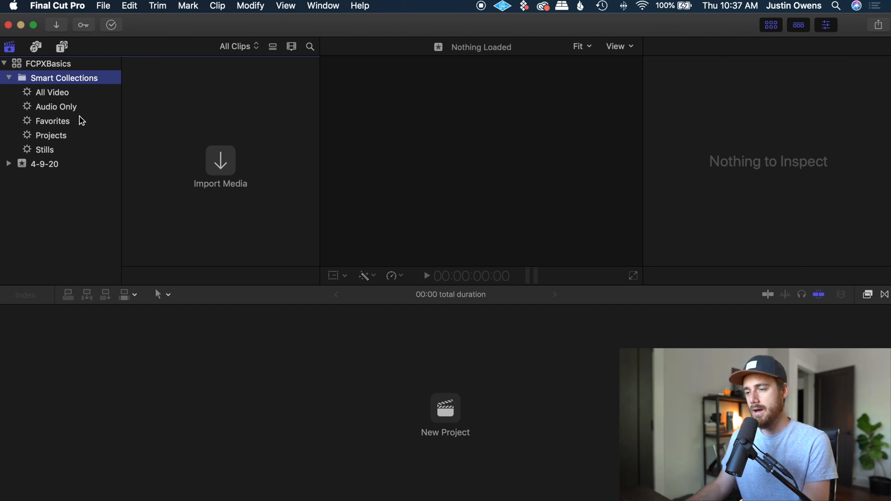
pyautogui.click(10, 78)
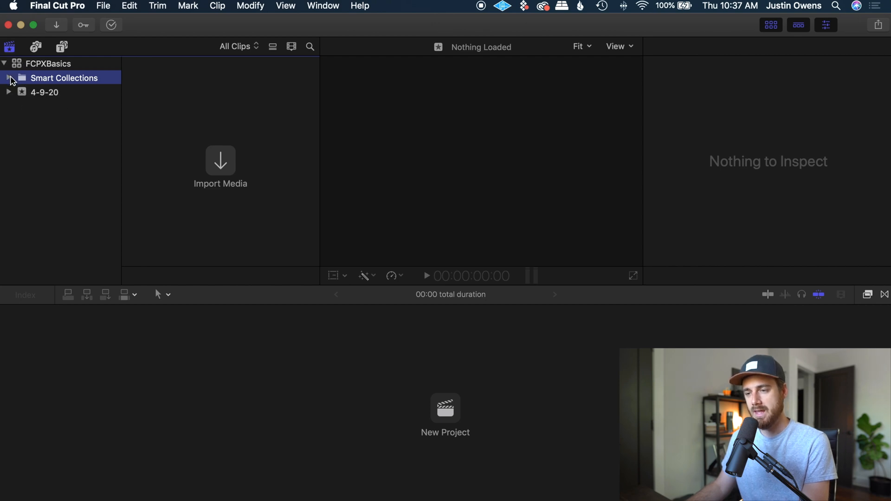
# Create an event named Travel Video in the FCPXBasics library, together with a new 4K, 3840x2160, 23.98p project
pyautogui.click(43, 95)
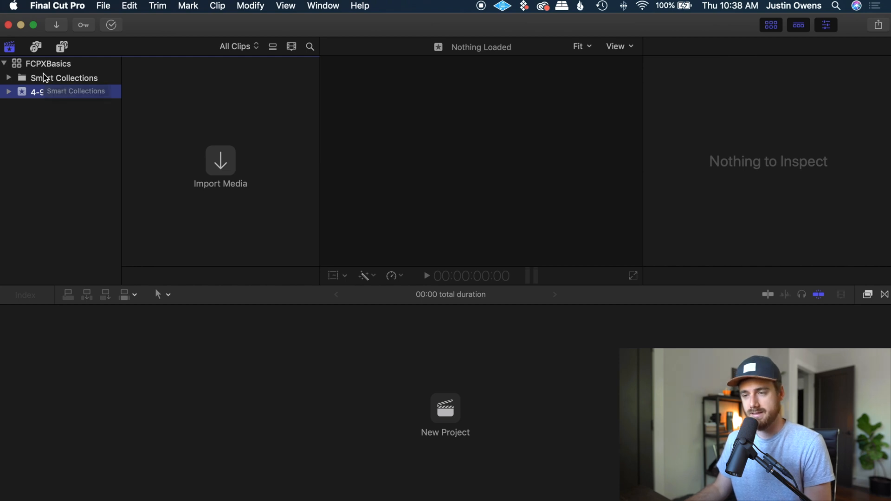
pyautogui.rightClick(29, 113)
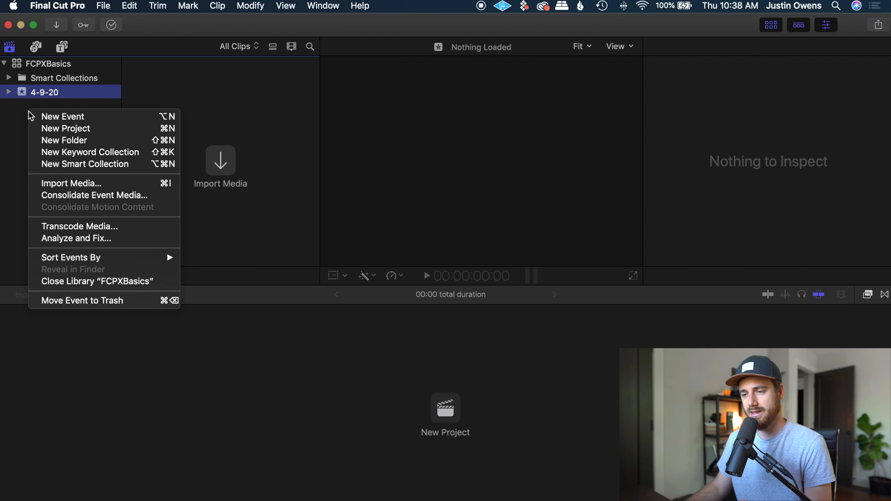
pyautogui.click(73, 117)
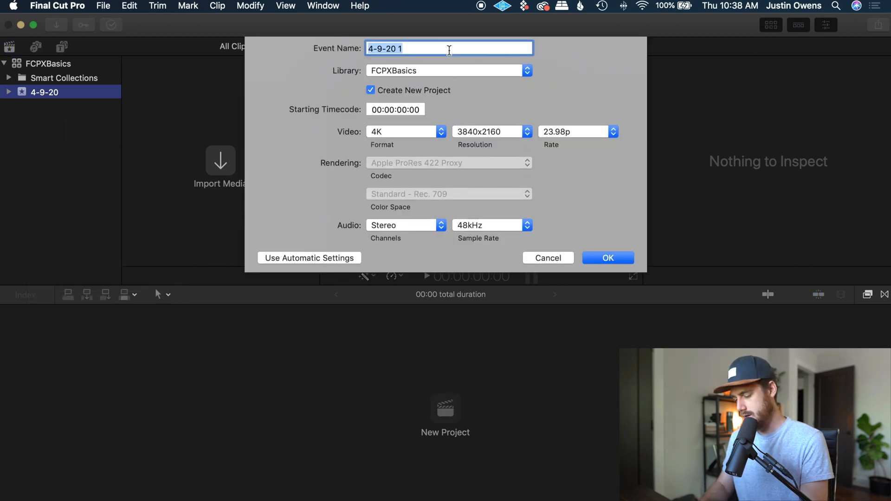
pyautogui.write('Tra')
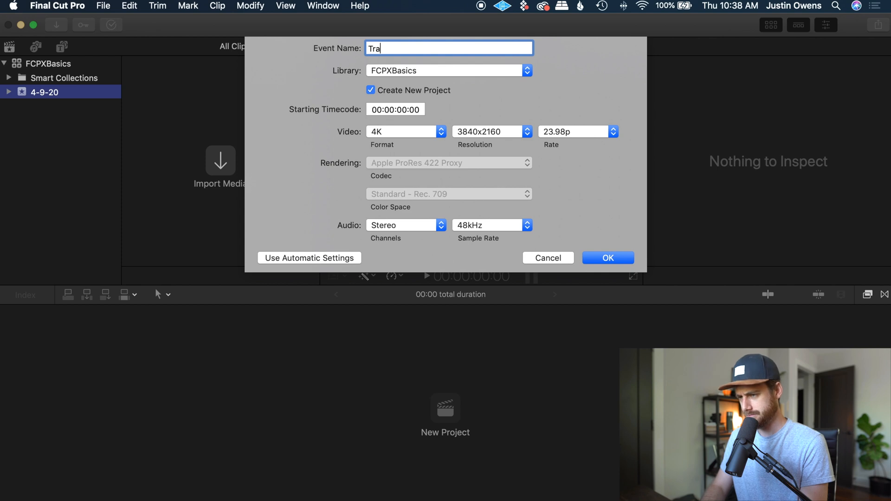
pyautogui.write('vel Video')
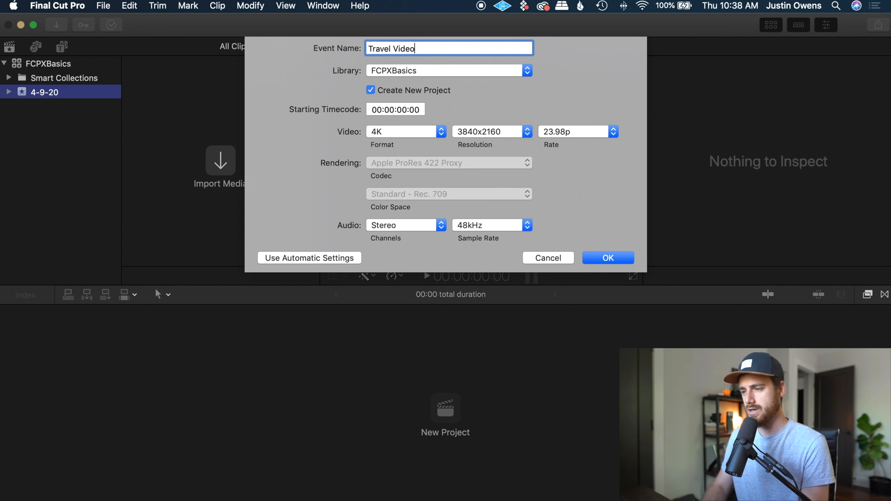
pyautogui.click(622, 260)
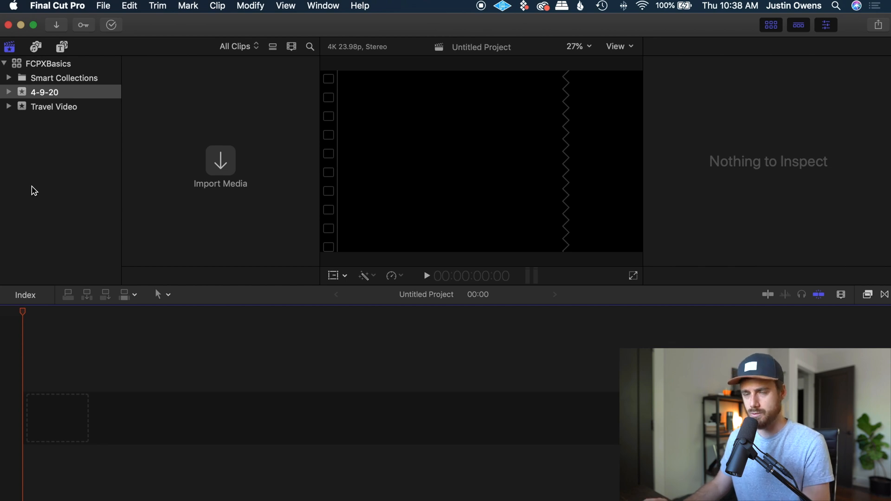
# Move the default 4-9-20 event to the trash and confirm the deletion
pyautogui.rightClick(45, 89)
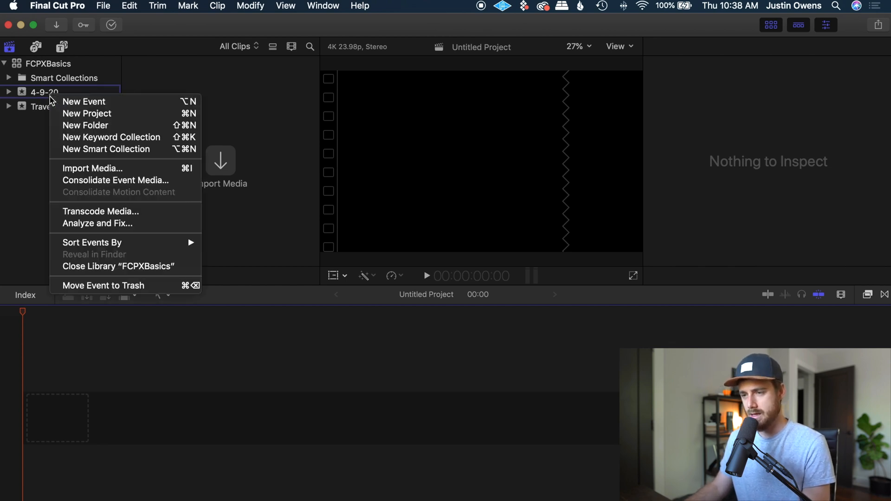
pyautogui.click(87, 285)
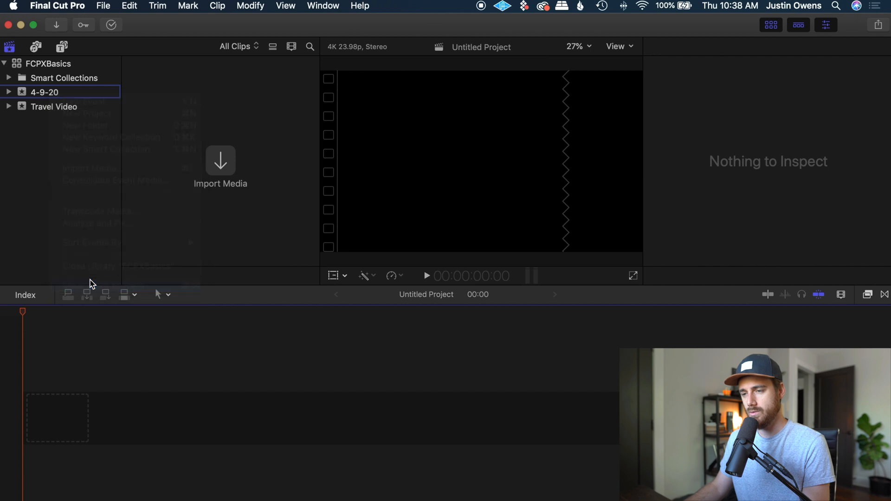
pyautogui.click(523, 206)
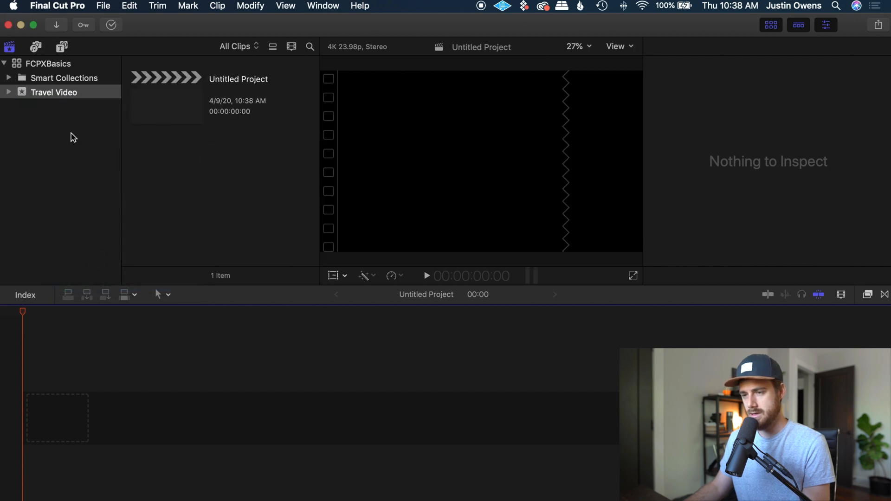
# Examine the Travel Video event's contents and the properties of its untitled project
pyautogui.click(59, 95)
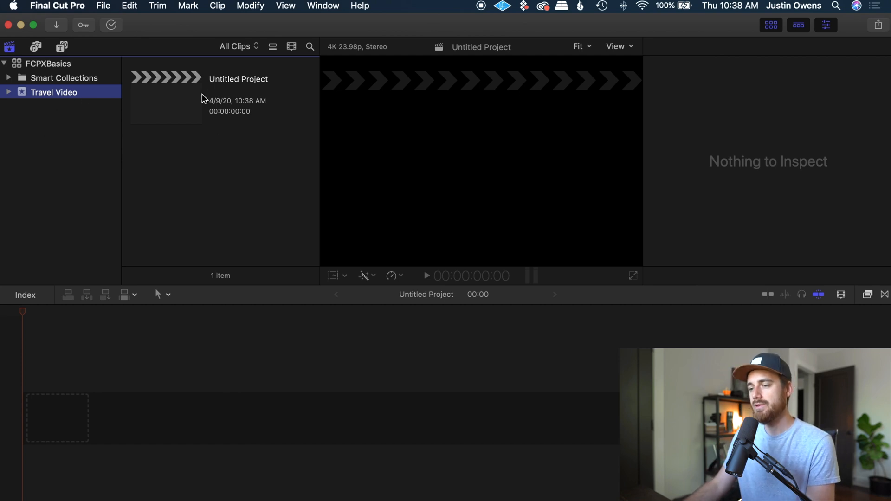
pyautogui.click(181, 95)
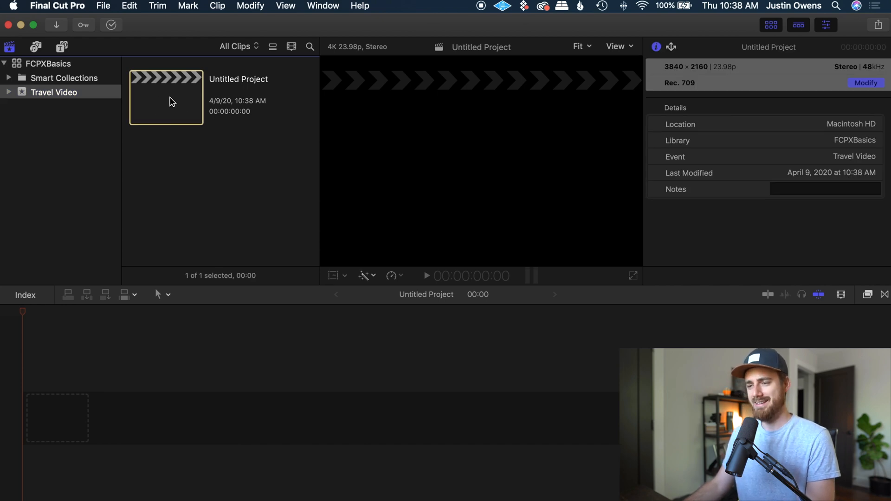
pyautogui.click(245, 80)
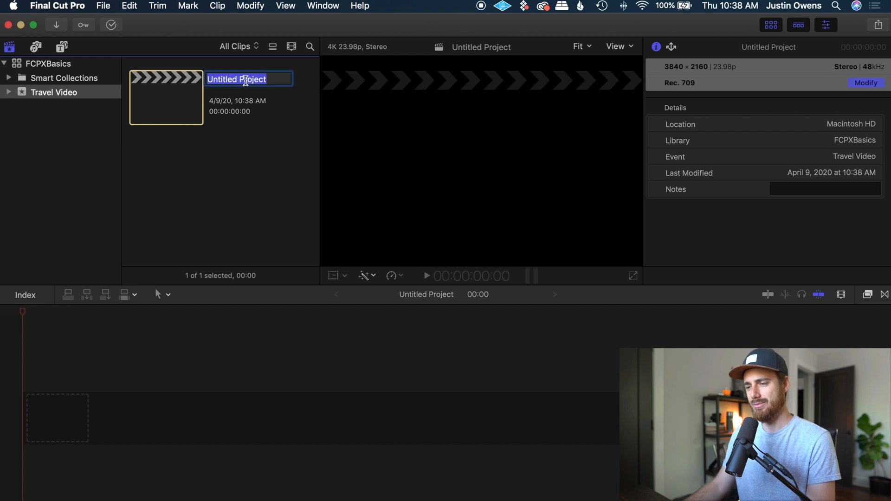
pyautogui.press('Return')
pyautogui.click(90, 95)
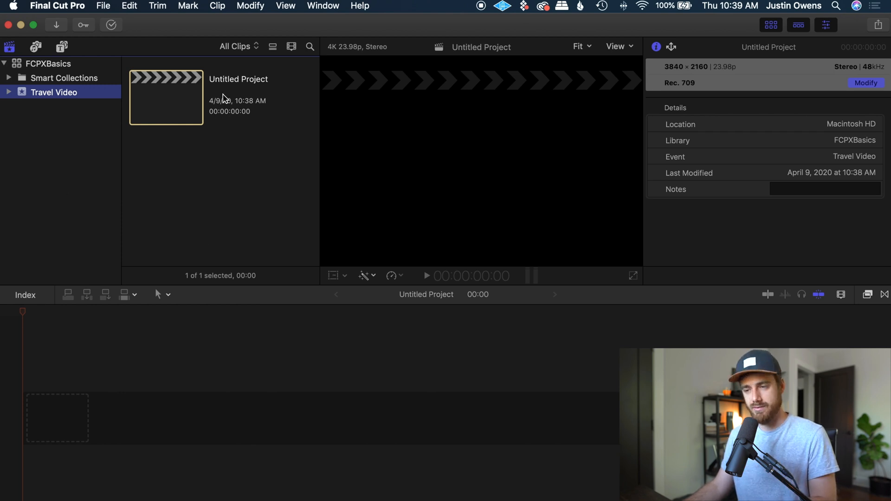
pyautogui.click(247, 82)
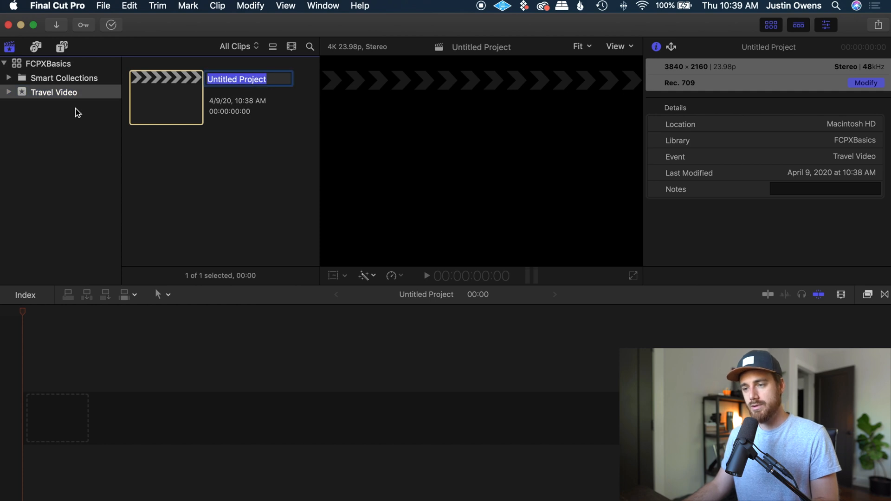
pyautogui.click(71, 95)
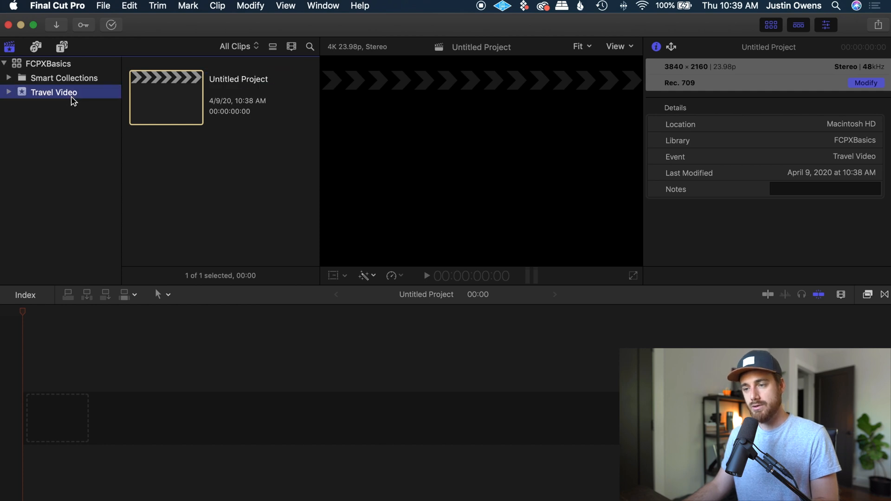
# Rename the untitled project in the Travel Video event as Day 1 Vlog
pyautogui.click(243, 82)
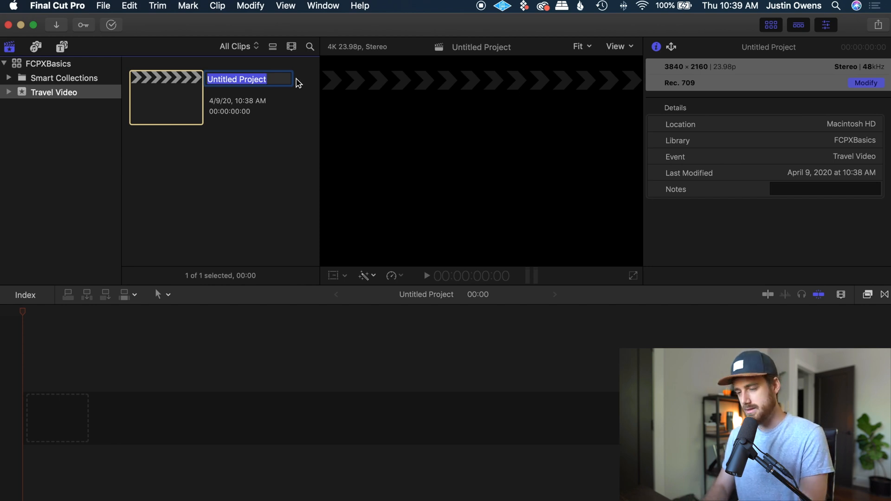
pyautogui.write('Day 1 Vlog')
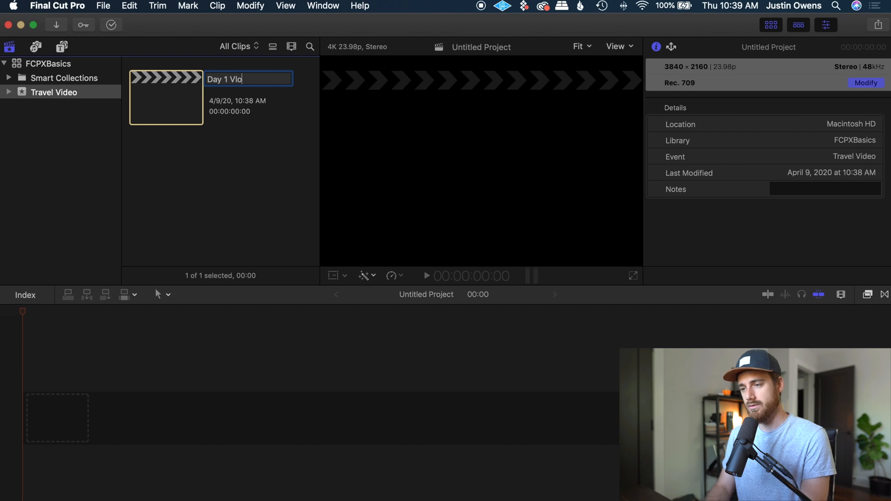
pyautogui.press('Return')
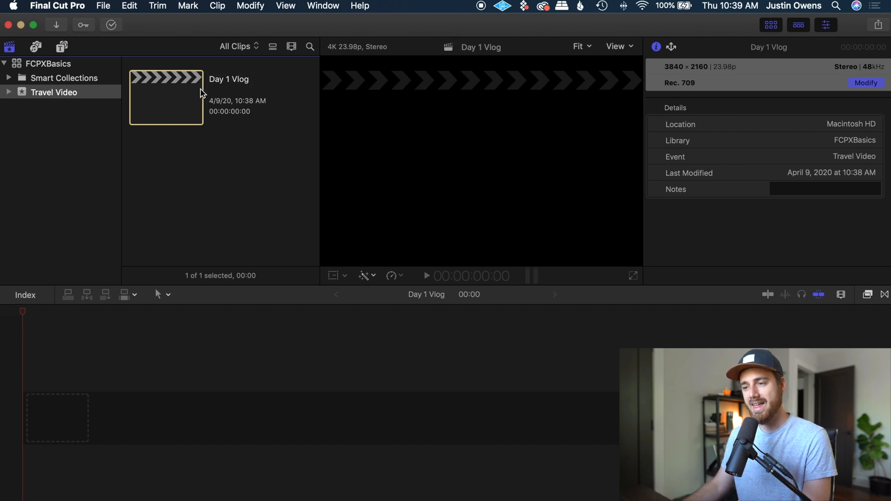
# Create a second project named Day 2 Vlog in the Travel Video event with the 4K, 3840x2160, 23.98p settings
pyautogui.click(204, 93)
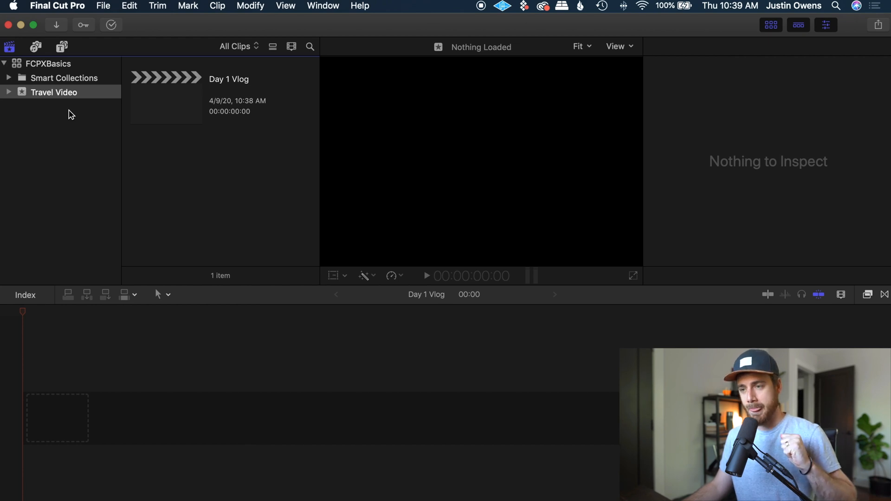
pyautogui.rightClick(89, 96)
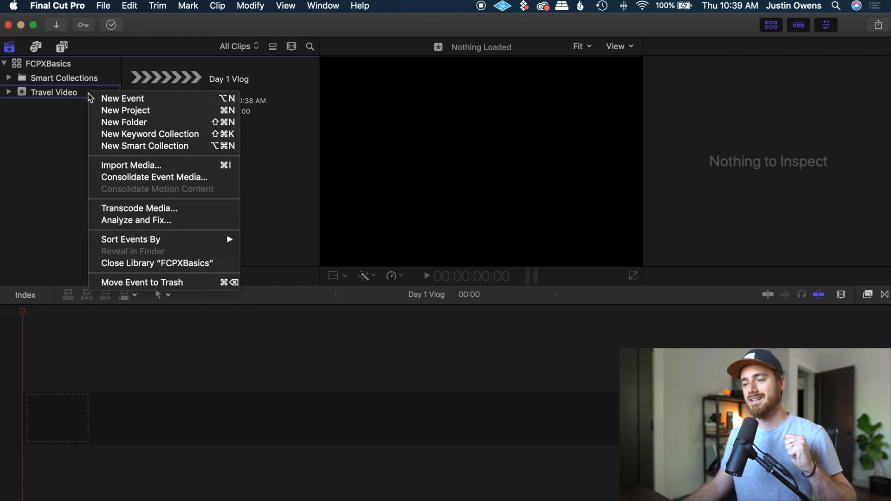
pyautogui.click(142, 112)
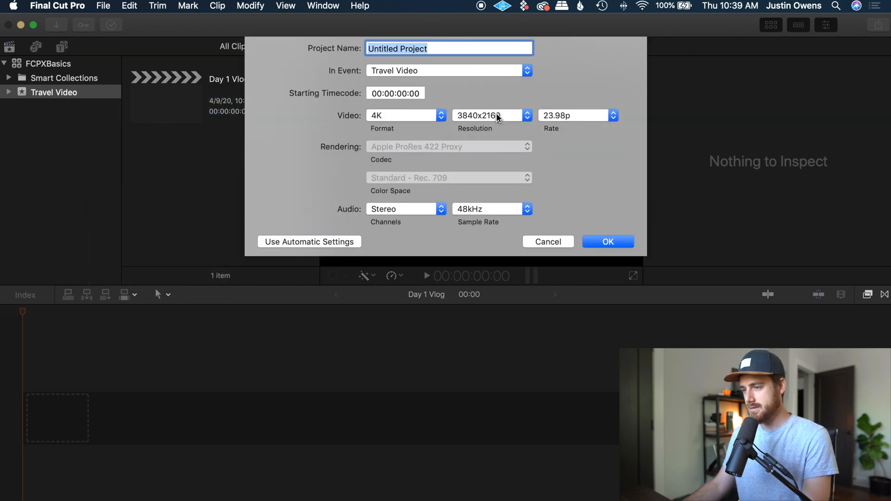
pyautogui.write('2')
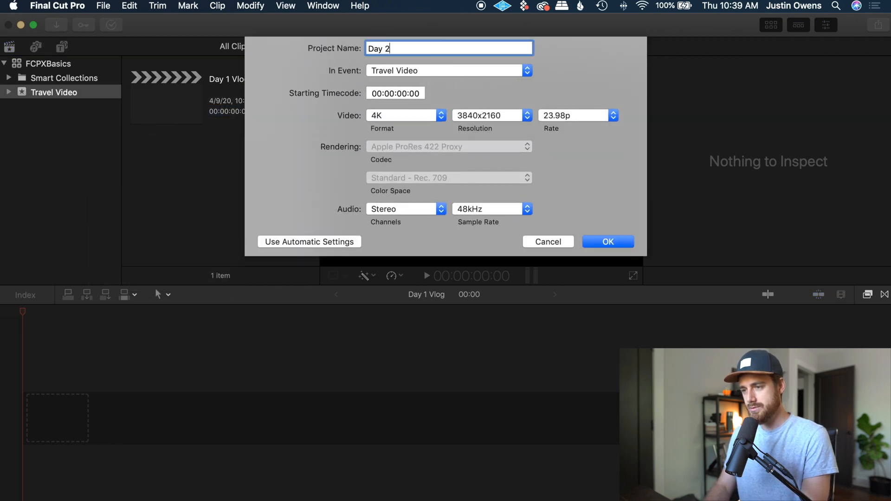
pyautogui.write(' Vlog')
pyautogui.press('Return')
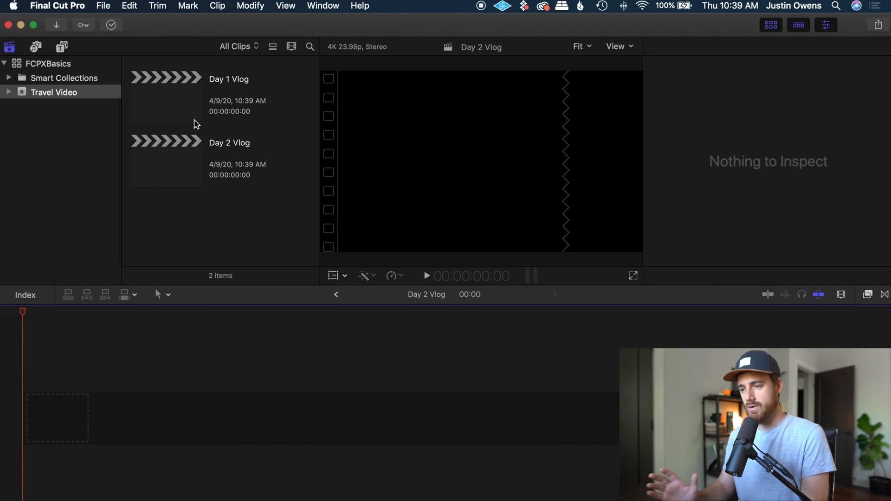
# Create an event named Travel Video 2 in the FCPXBasics library without a new project, and remove that event again
pyautogui.click(66, 92)
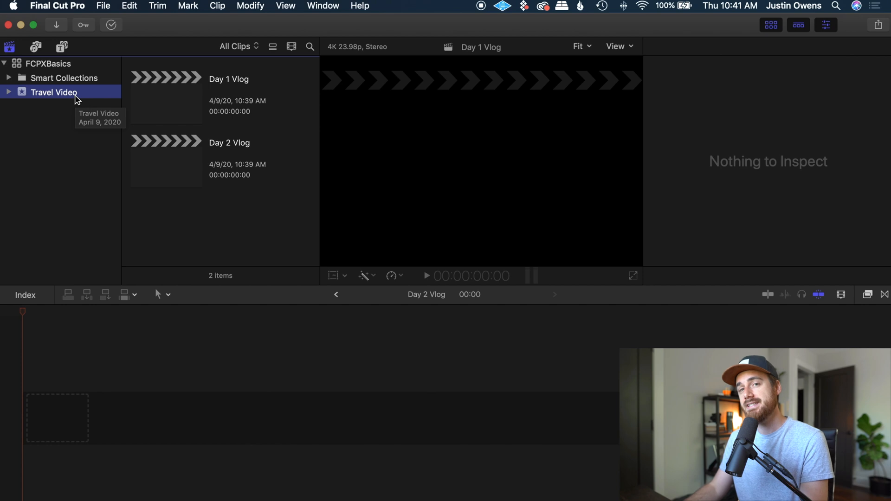
pyautogui.rightClick(52, 108)
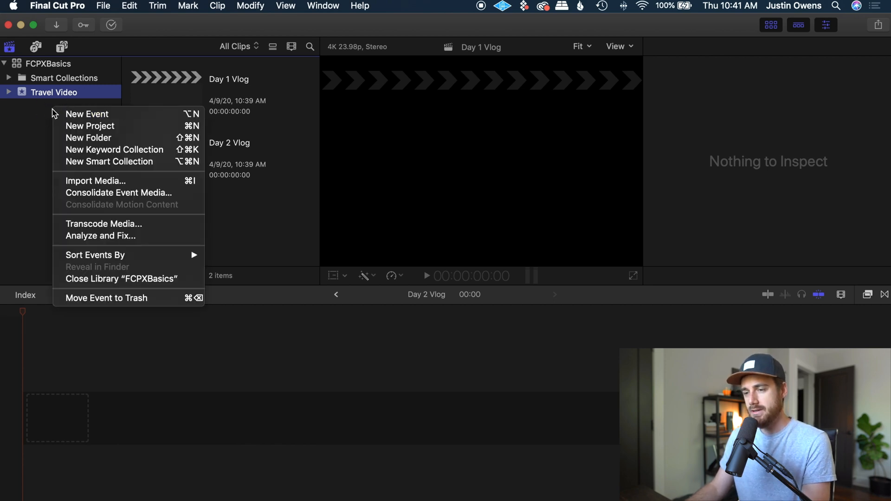
pyautogui.click(67, 116)
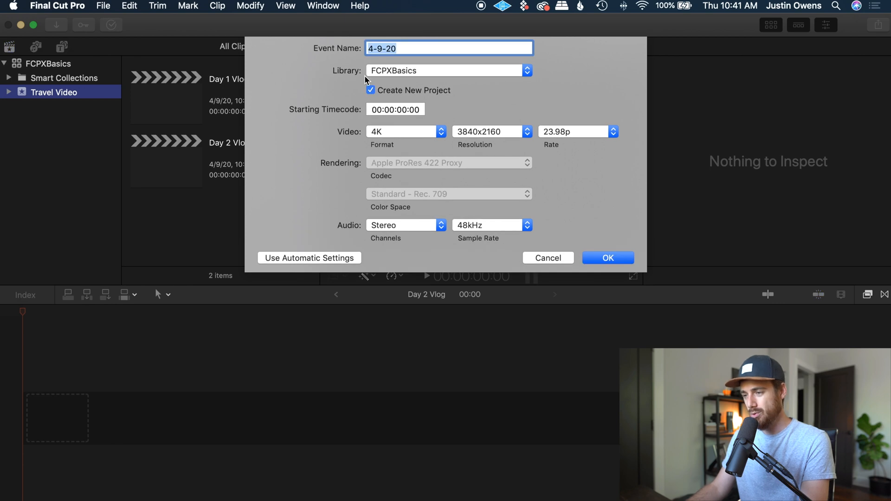
pyautogui.tripleClick(407, 46)
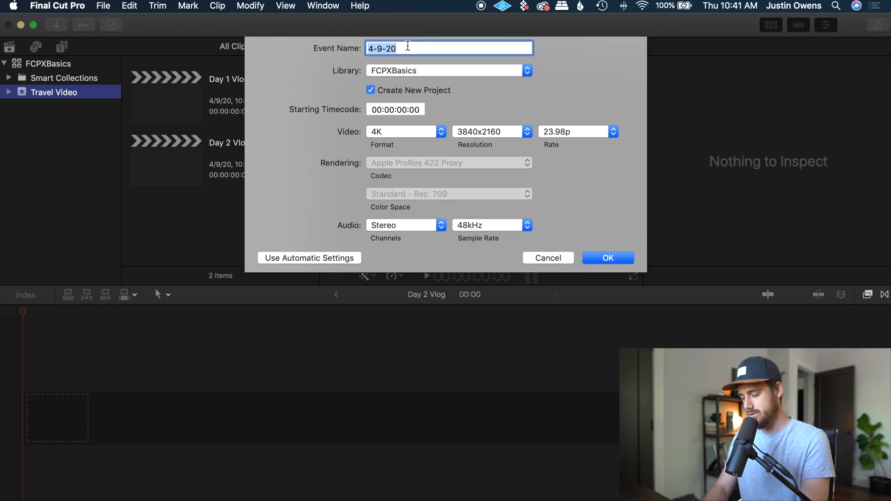
pyautogui.write('Travel ')
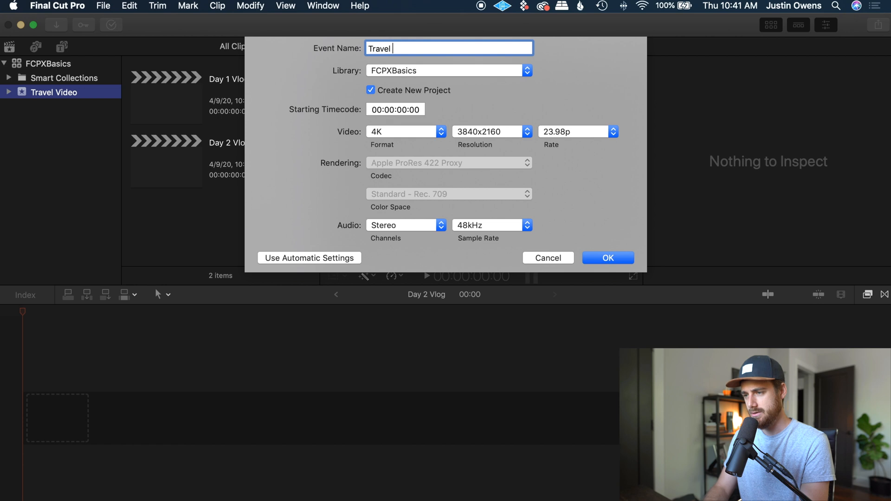
pyautogui.write('Video 2')
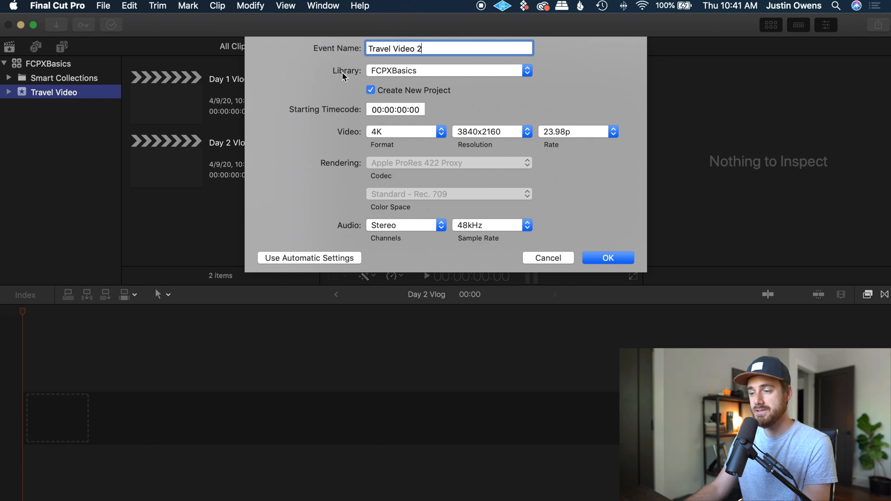
pyautogui.click(411, 72)
pyautogui.click(299, 88)
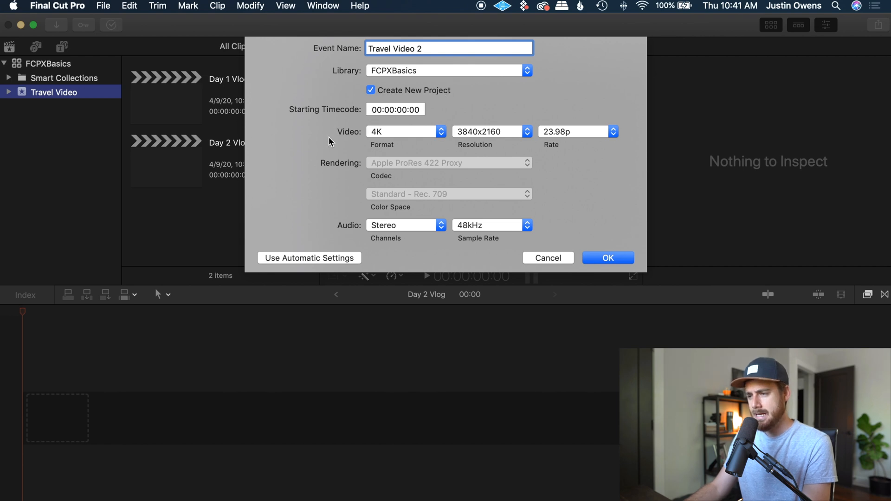
pyautogui.click(369, 92)
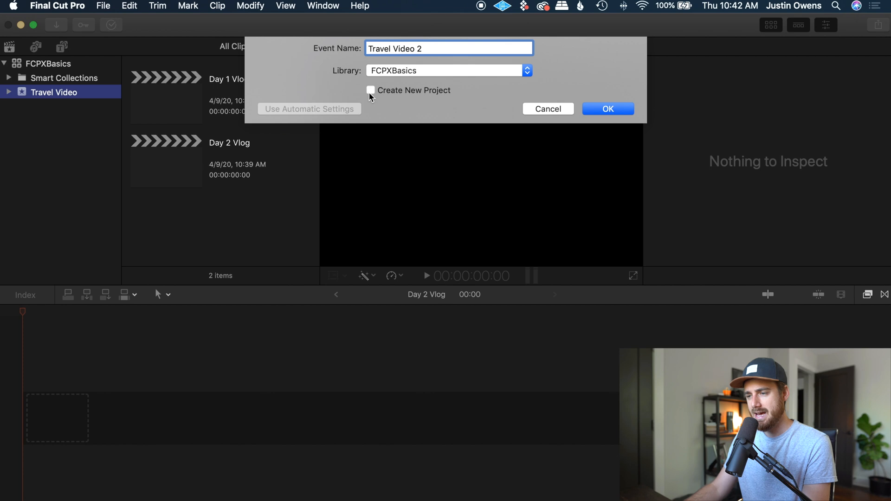
pyautogui.click(610, 110)
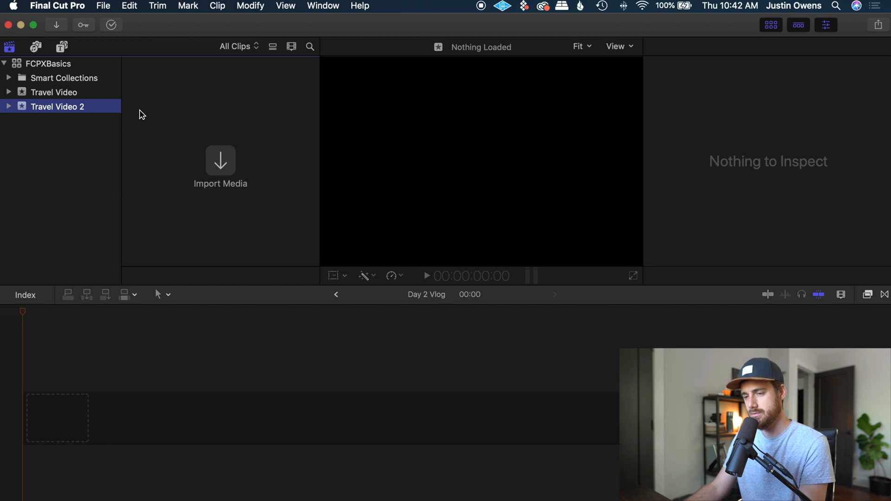
pyautogui.press('super+BackSpace')
# Start a new event named Travel Video 2 with a new project, choosing the 1080p HD video format
pyautogui.rightClick(70, 112)
pyautogui.click(100, 115)
pyautogui.click(414, 132)
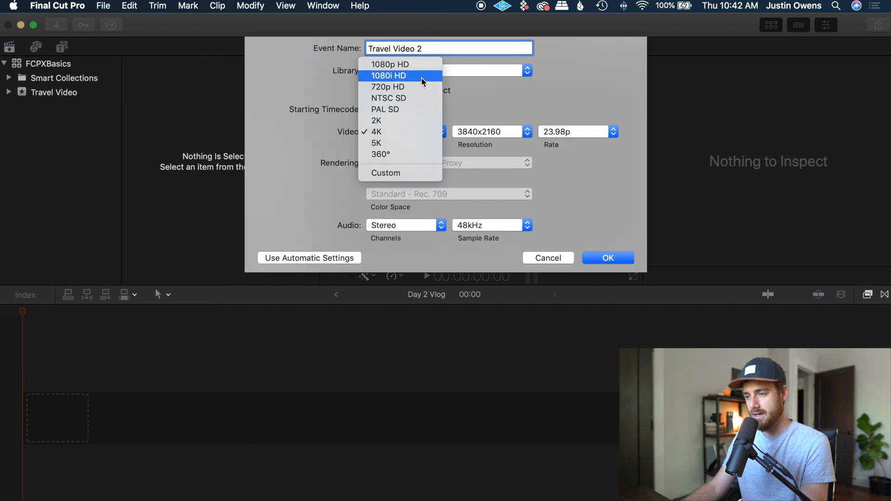
pyautogui.click(418, 65)
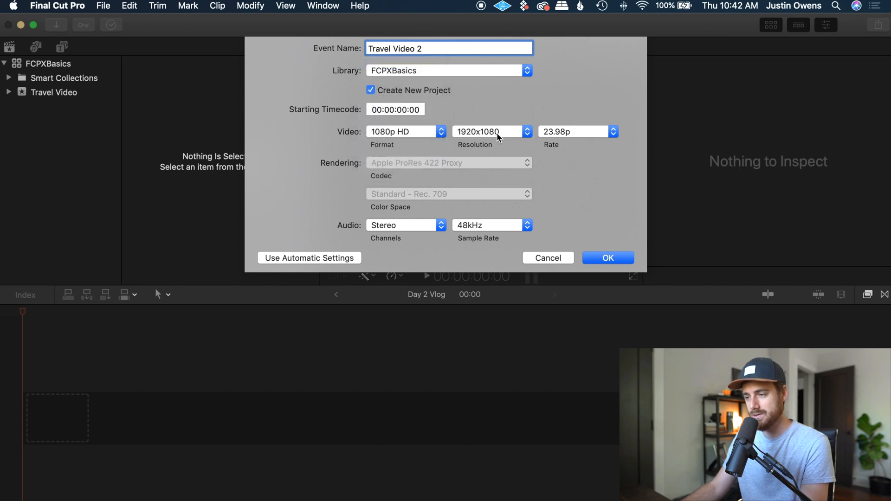
# Change the new project's video format to Custom with a square 1080 x 1080 resolution
pyautogui.click(431, 135)
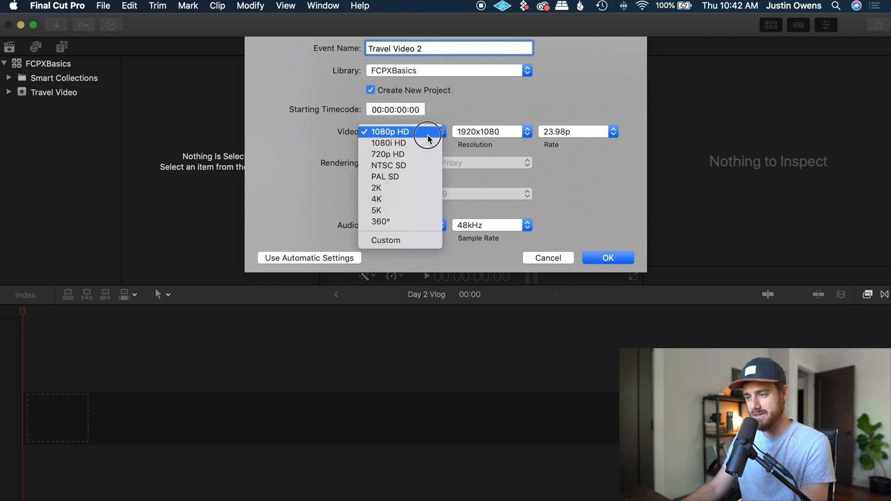
pyautogui.click(397, 240)
pyautogui.click(479, 132)
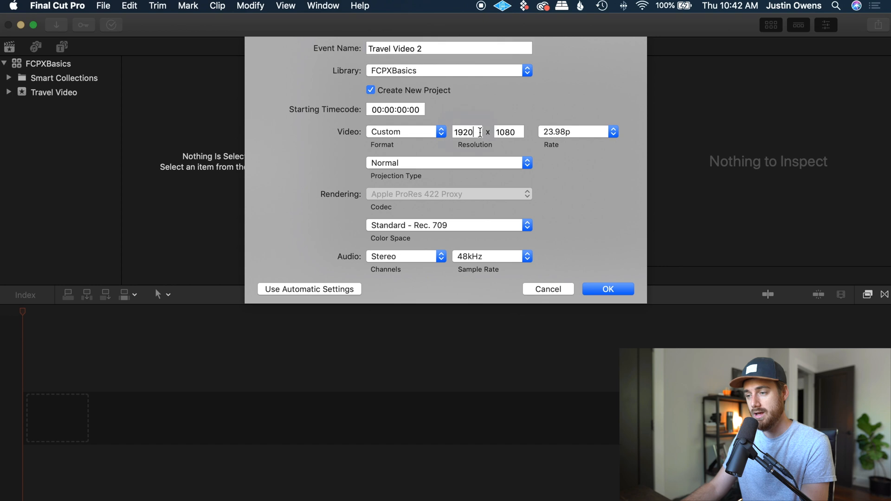
pyautogui.doubleClick(479, 132)
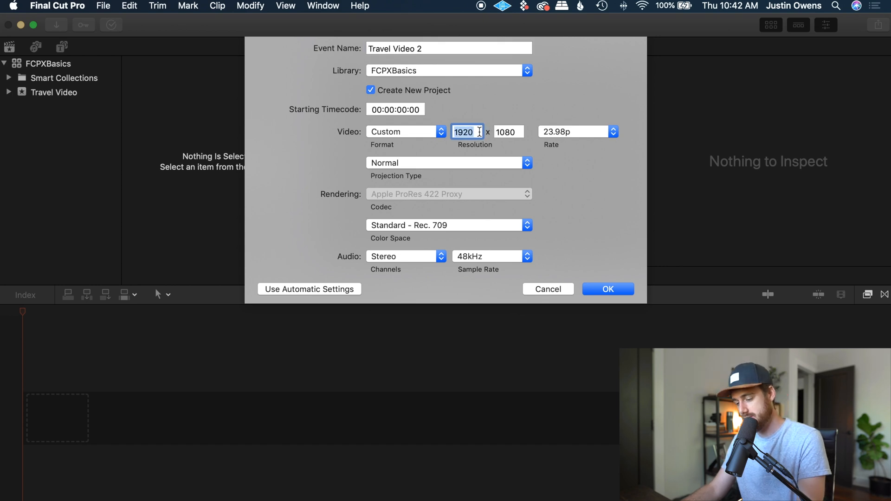
pyautogui.write('1080')
pyautogui.press('BackSpace')
pyautogui.write('0')
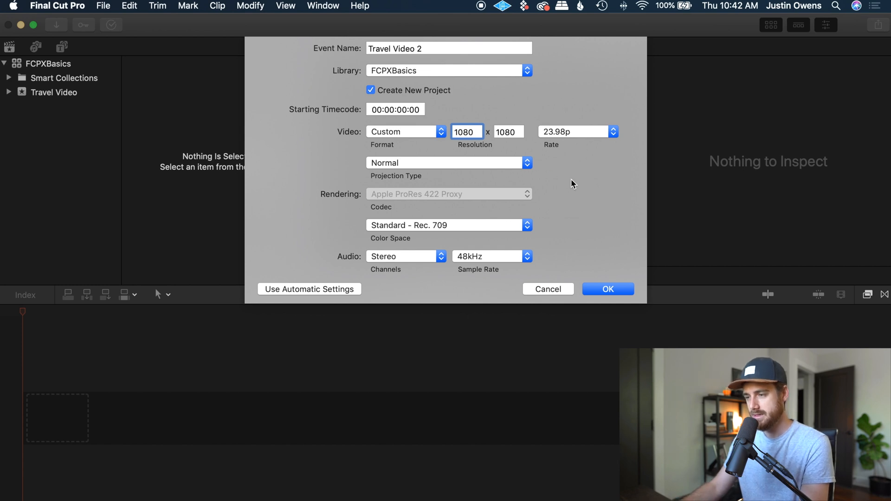
# Set the project's video format to 4K, 3840x2160, with 48kHz stereo audio, and create and select the Travel Video 2 event
pyautogui.click(405, 131)
pyautogui.click(394, 91)
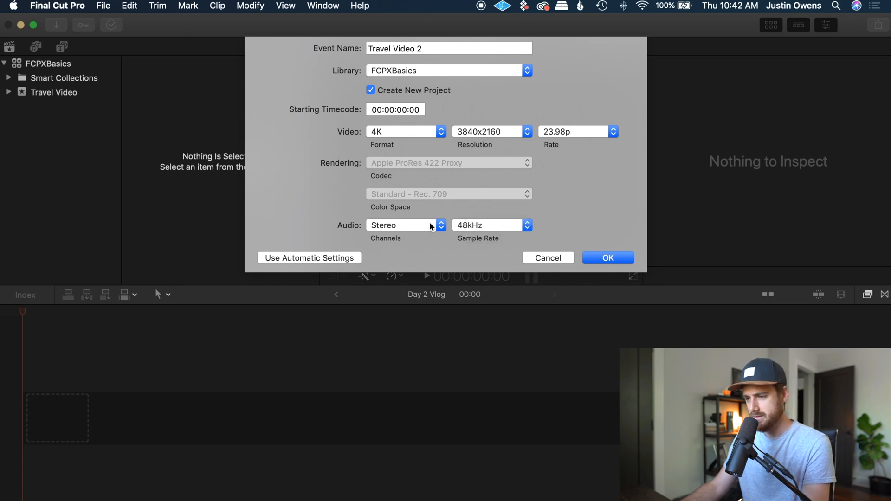
pyautogui.click(499, 226)
pyautogui.click(561, 223)
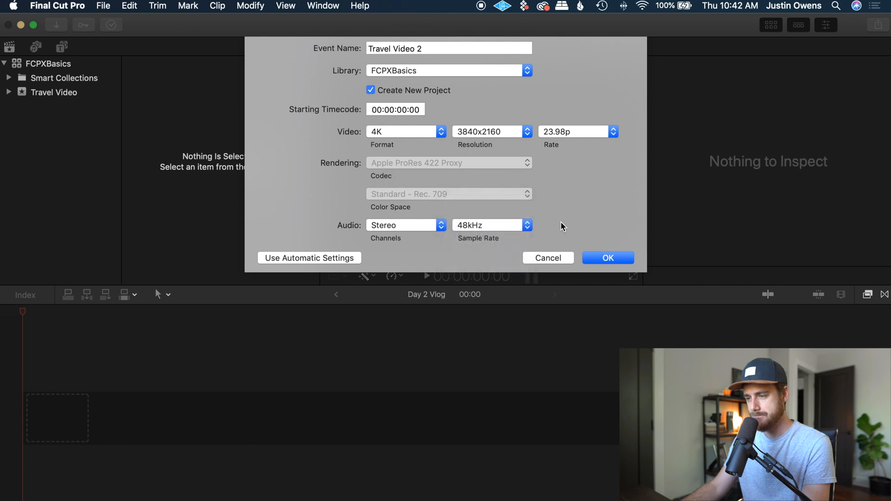
pyautogui.click(607, 257)
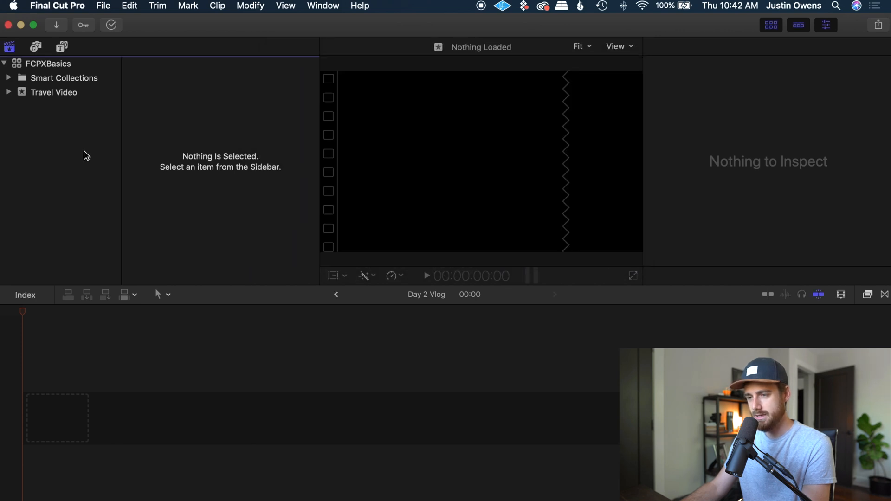
pyautogui.click(72, 108)
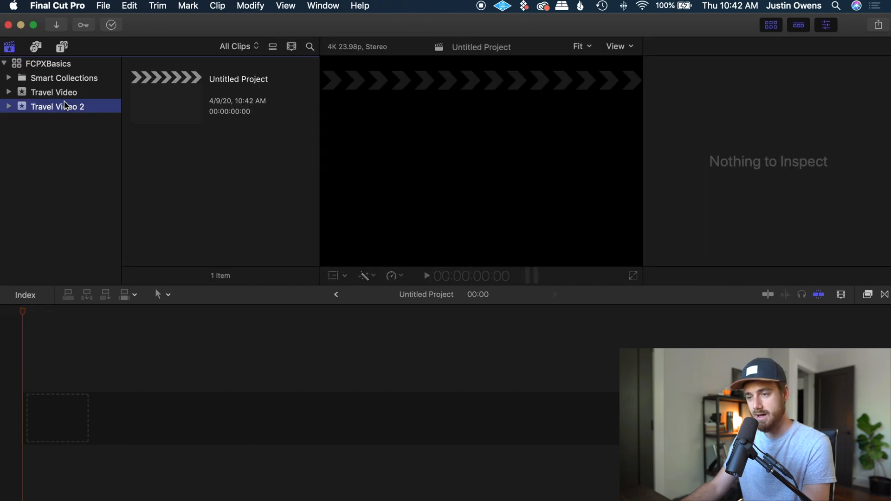
# Move the original Travel Video event to the trash and confirm the deletion
pyautogui.rightClick(80, 90)
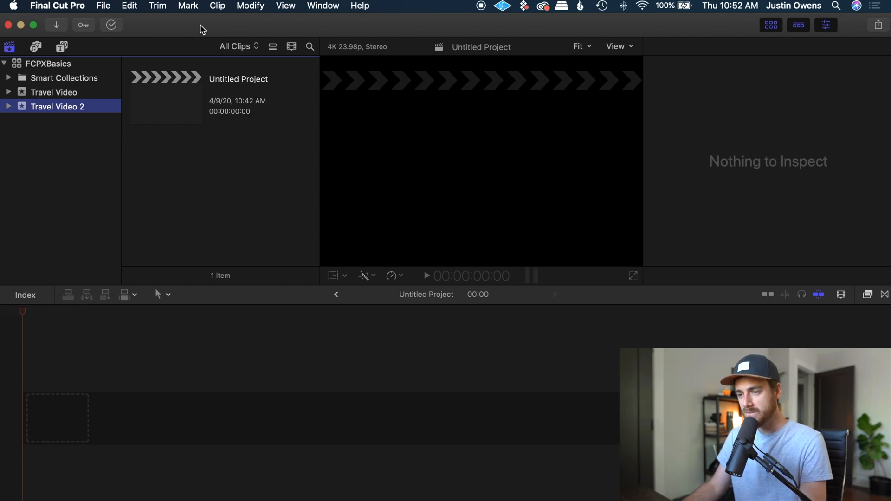
pyautogui.click(54, 92)
pyautogui.rightClick(56, 94)
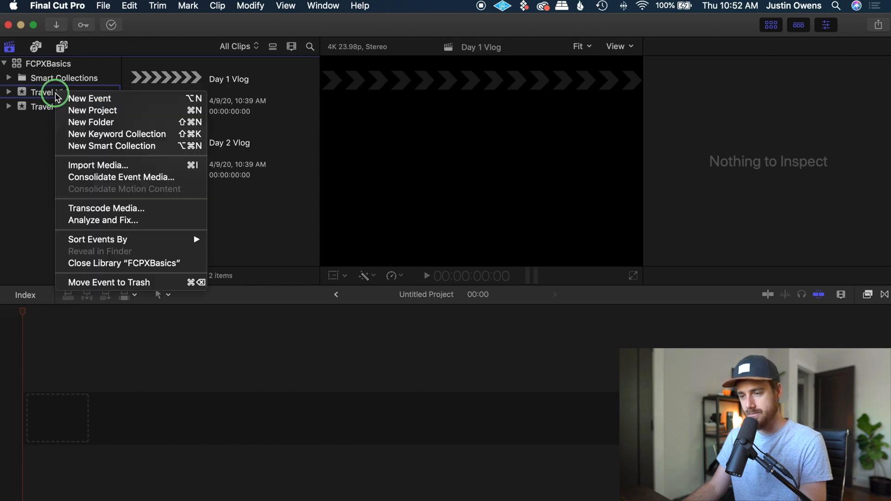
pyautogui.click(107, 281)
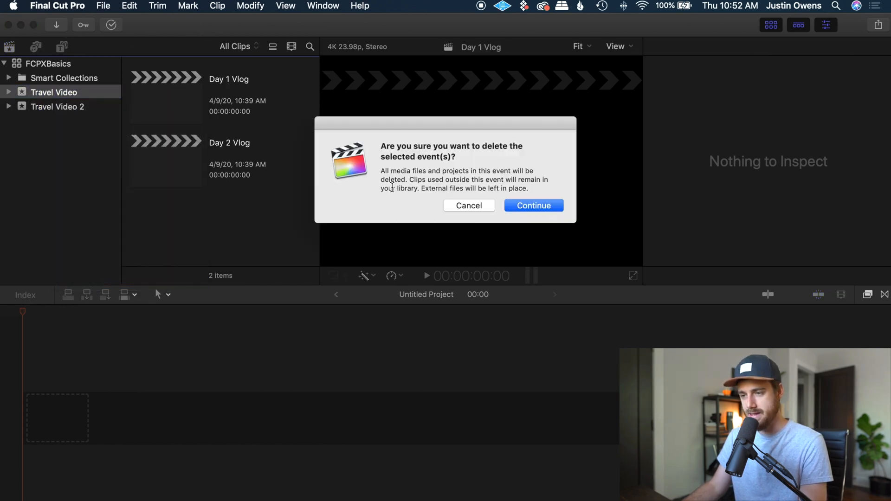
pyautogui.click(532, 205)
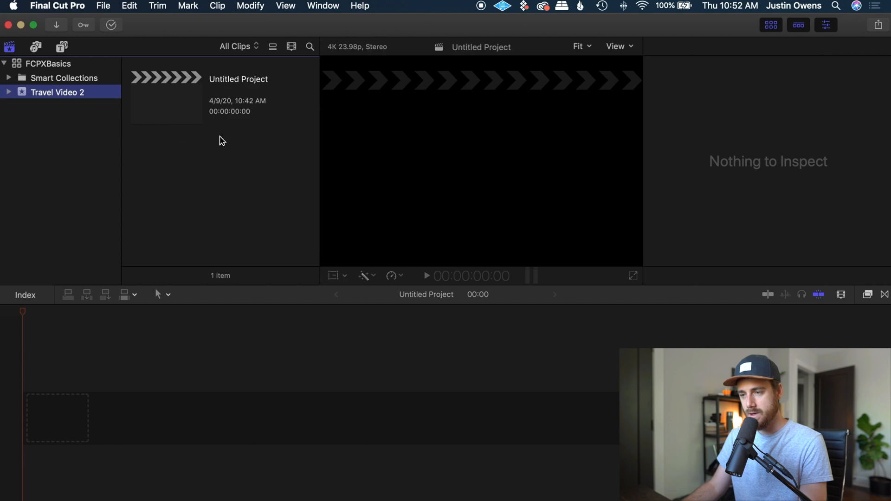
# Rename the untitled project in the Travel Video 2 event as Dc Trip
pyautogui.click(83, 95)
pyautogui.click(36, 122)
pyautogui.click(250, 81)
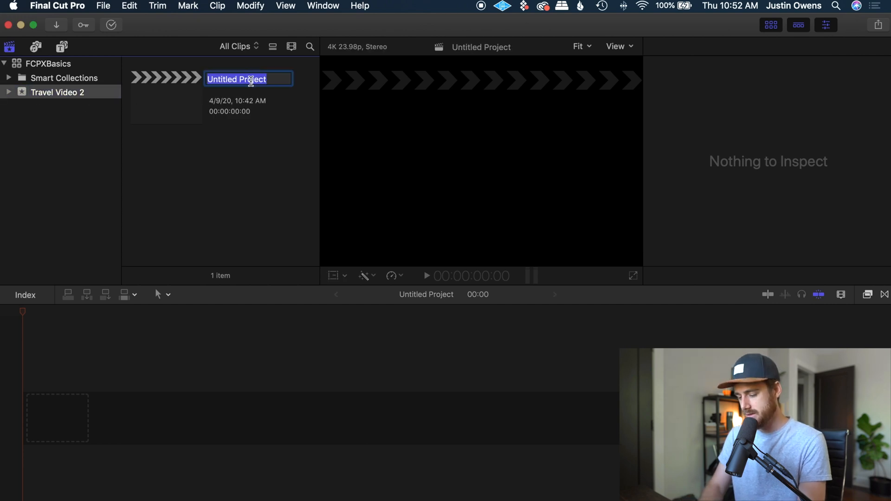
pyautogui.write('Dc Tri')
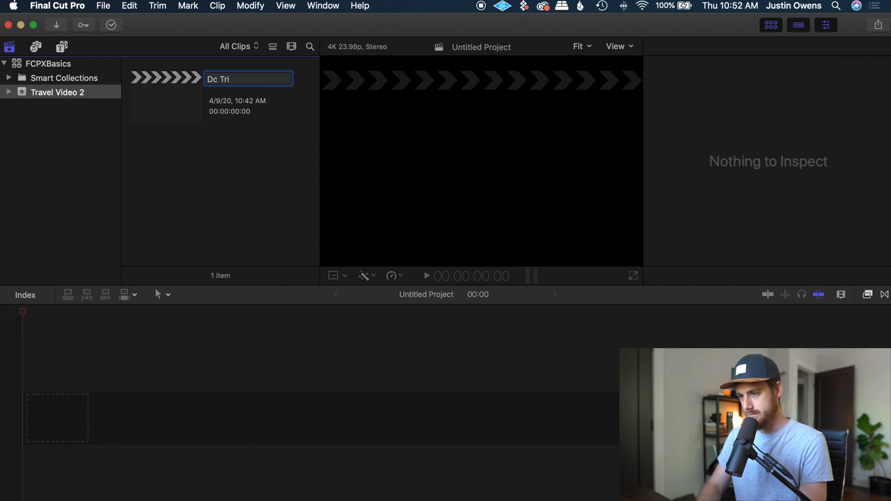
pyautogui.write('p')
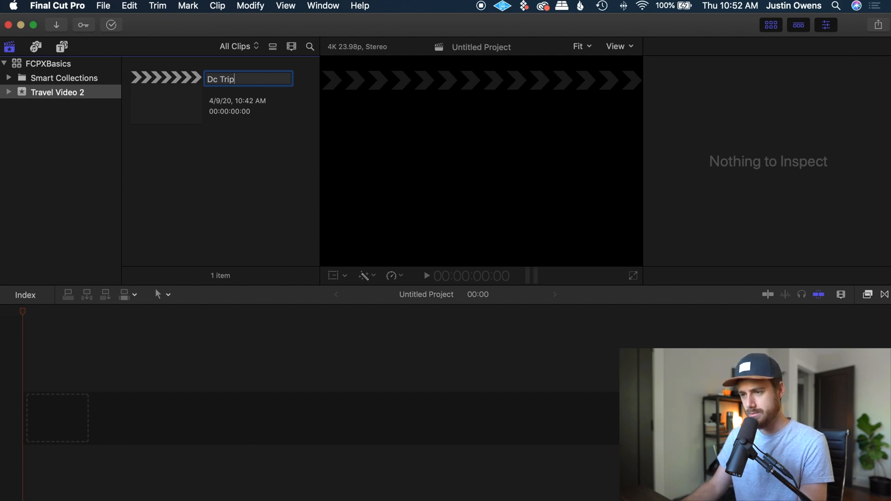
pyautogui.press('Return')
# Select the Dc Trip project and make its empty timeline the active area
pyautogui.click(192, 97)
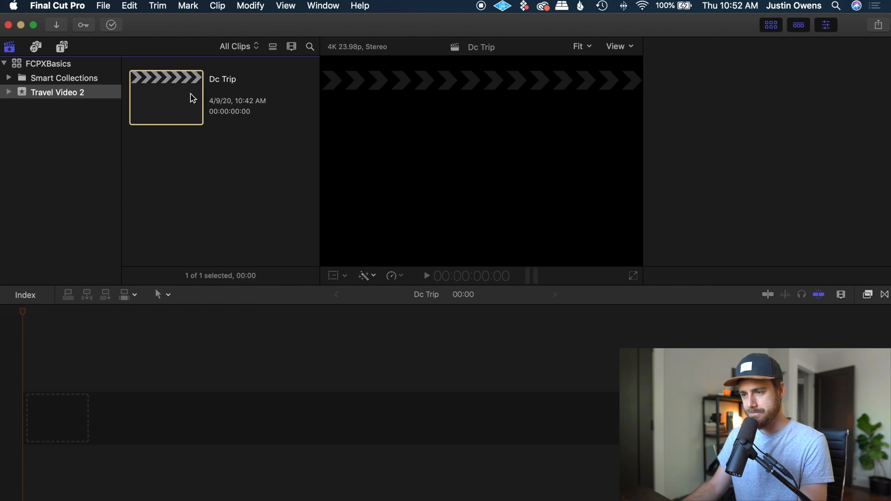
pyautogui.press('super+2')
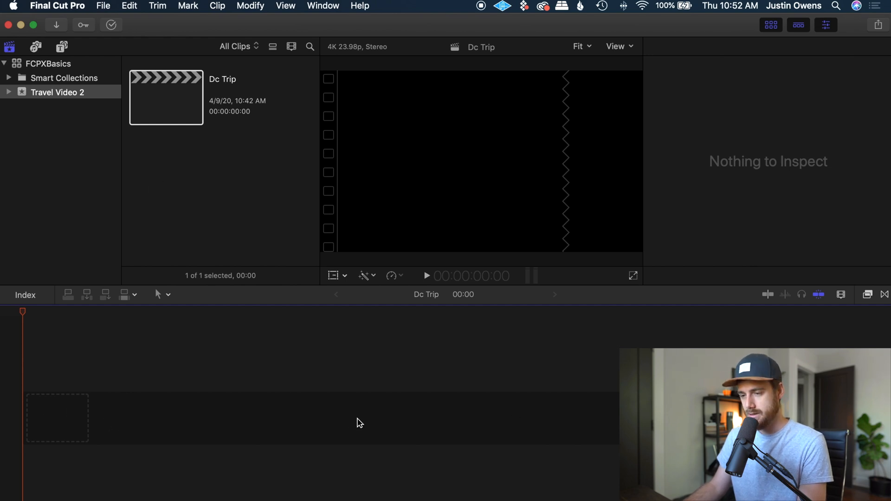
pyautogui.click(79, 413)
pyautogui.click(65, 314)
pyautogui.moveTo(64, 312); pyautogui.dragTo(1, 371)
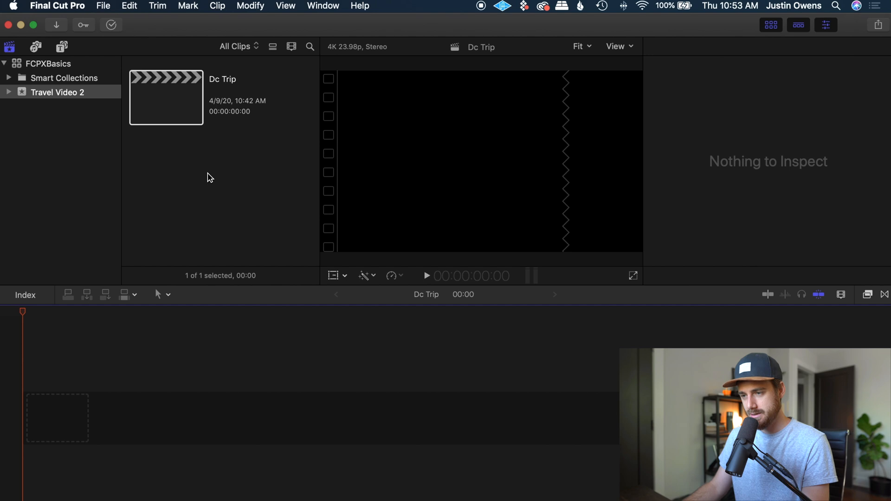
# Start a media import for the Travel Video 2 event and browse to the FCPXBasic Clips folder on the 4TB drive
pyautogui.rightClick(185, 151)
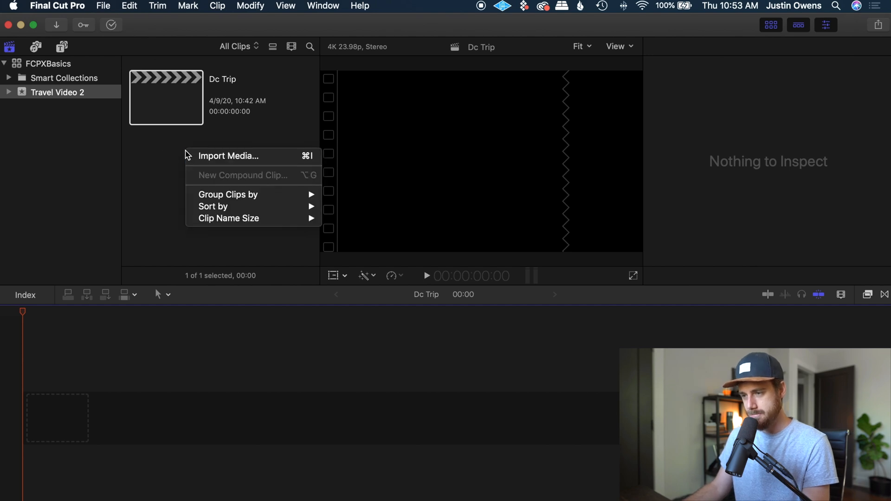
pyautogui.click(221, 154)
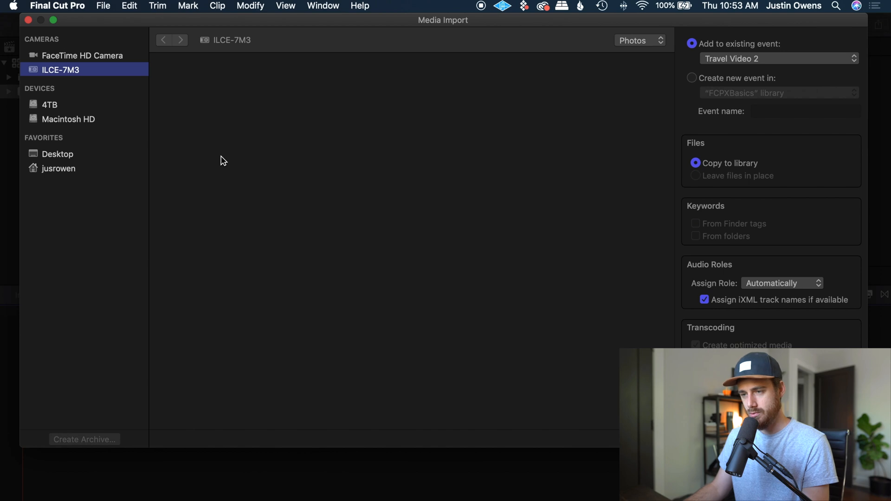
pyautogui.click(55, 106)
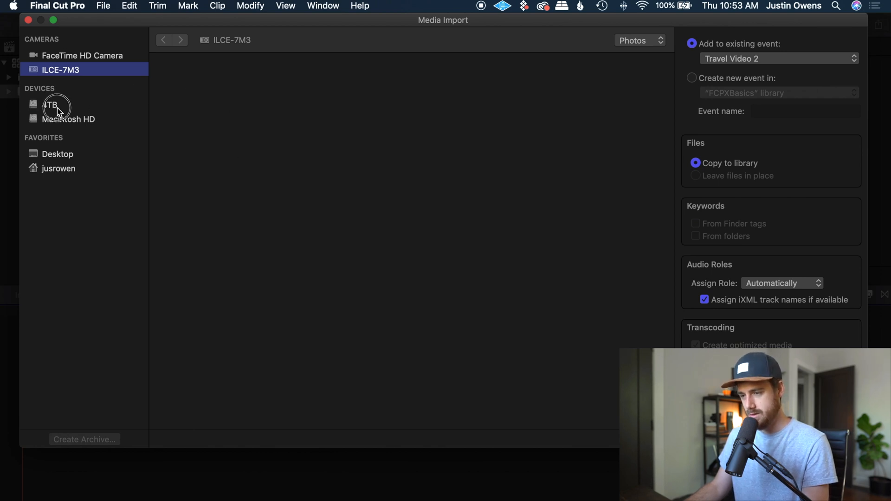
pyautogui.doubleClick(195, 371)
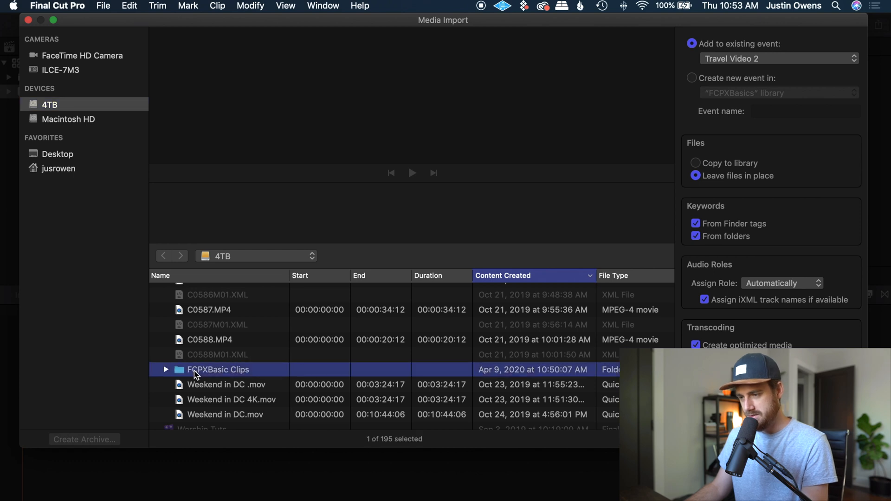
pyautogui.scroll(-6, 298, 308)
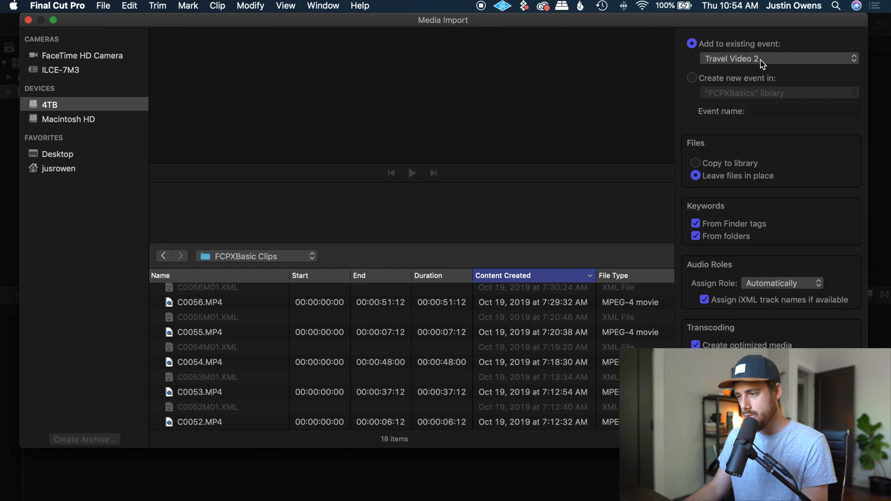
# Examine the import options for destination event, file storage, audio roles and transcoding, including the guide on optimized and proxy files
pyautogui.click(698, 80)
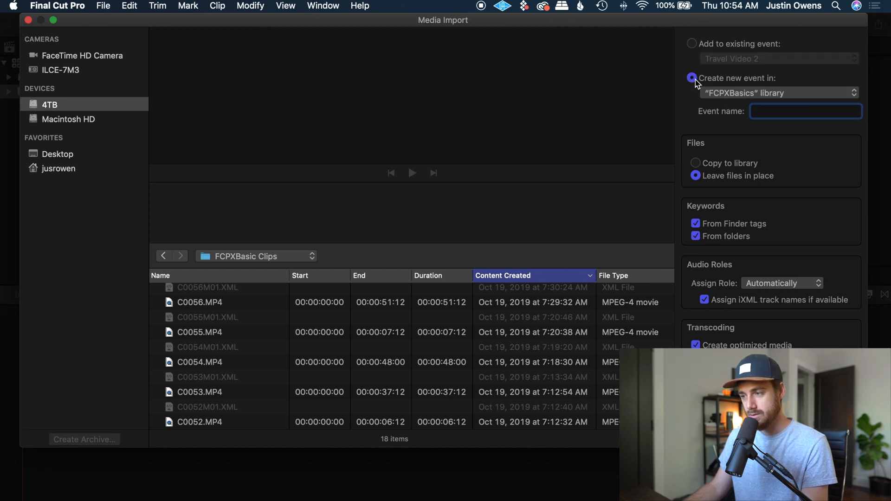
pyautogui.click(693, 44)
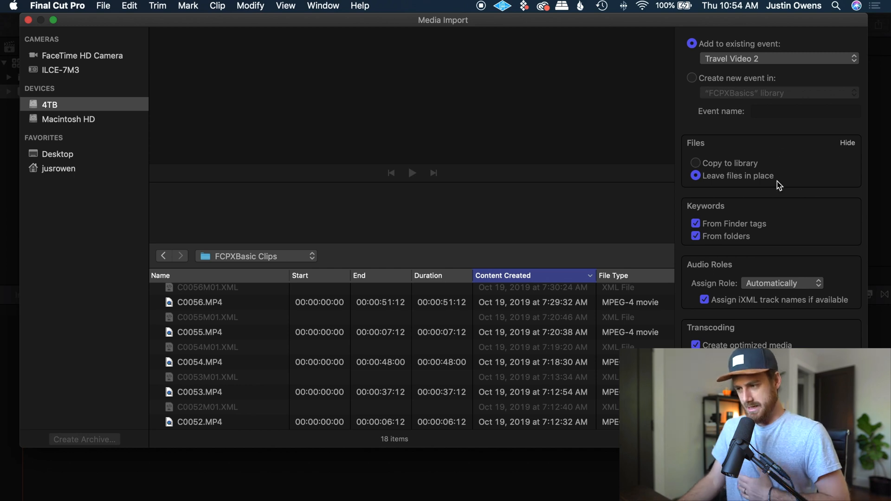
pyautogui.scroll(-2, 731, 242)
pyautogui.scroll(-3, 728, 278)
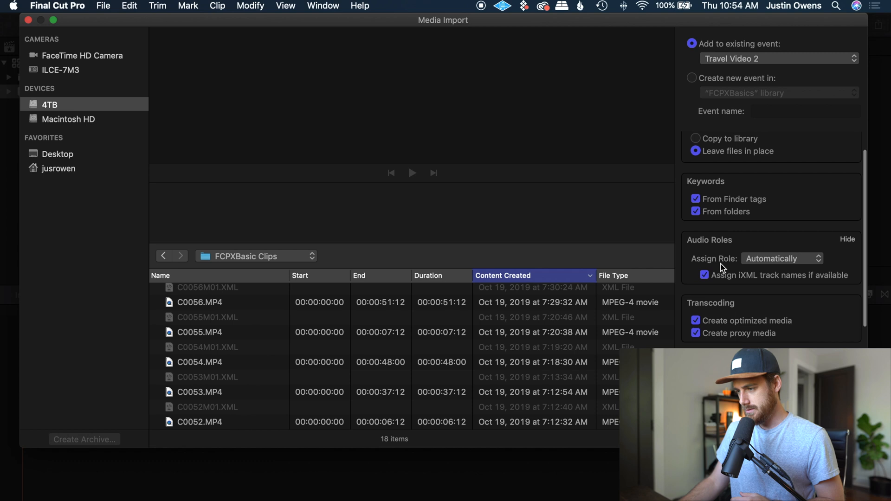
pyautogui.click(759, 253)
pyautogui.click(759, 253)
pyautogui.scroll(-5, 791, 252)
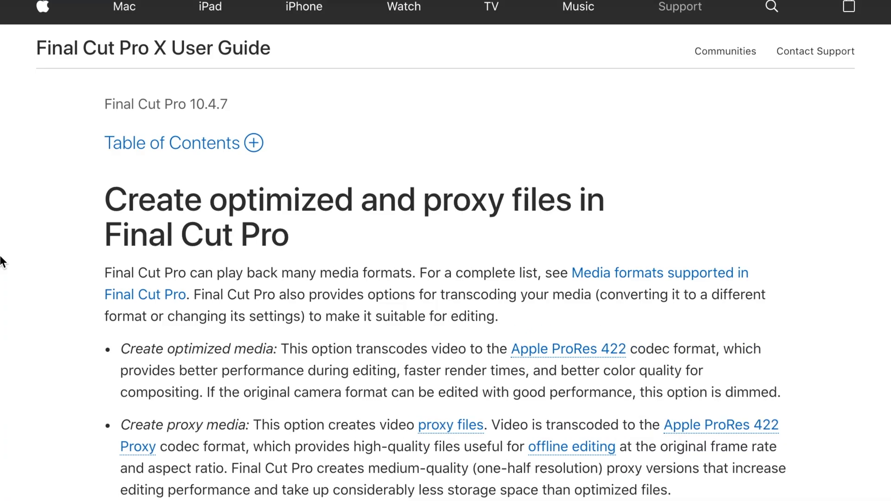
pyautogui.scroll(-5, 3, 262)
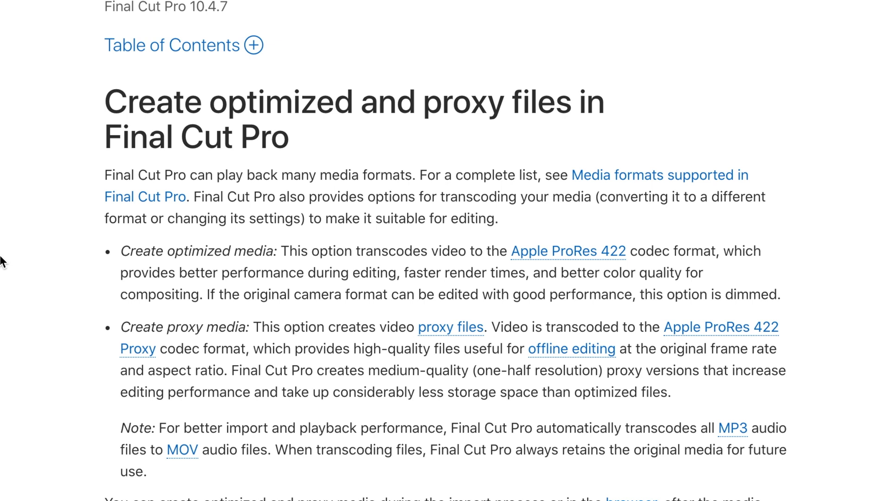
pyautogui.scroll(-2, 1, 261)
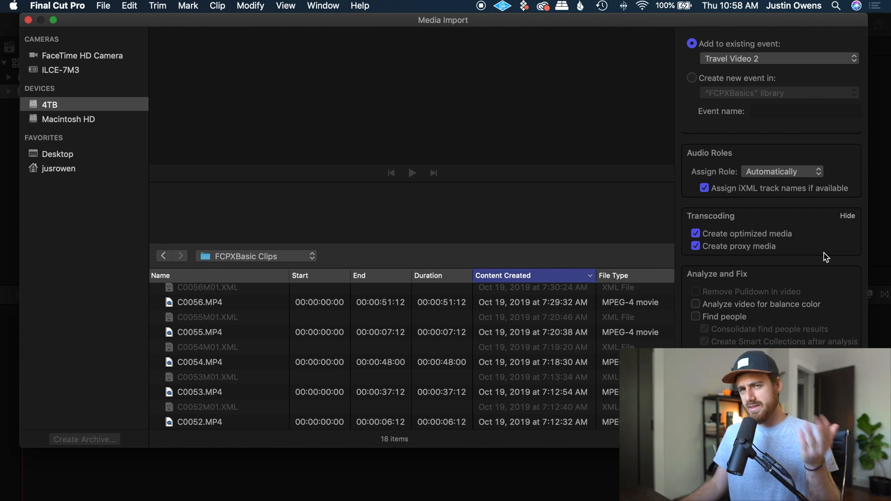
# Import the FCPXBasic Clips folder's supported clips into Travel Video 2 with optimized and proxy media, skipping the XML files
pyautogui.scroll(-1, 816, 247)
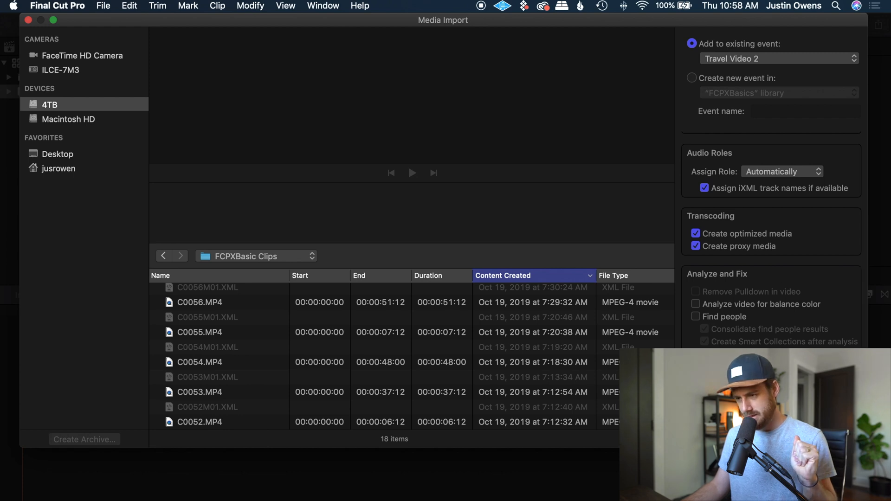
pyautogui.click(836, 439)
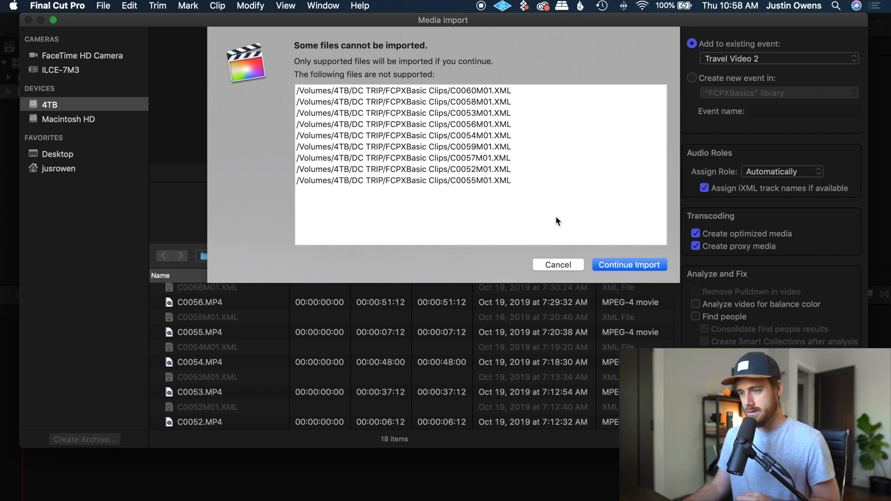
pyautogui.click(645, 264)
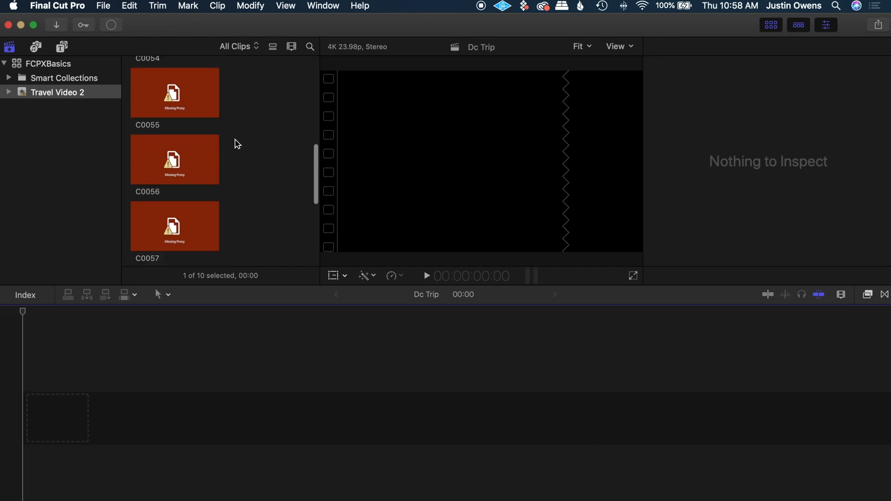
# Look through the imported clips C0052 to C0060 in the Travel Video 2 event
pyautogui.scroll(10, 237, 144)
pyautogui.scroll(-15, 249, 168)
pyautogui.scroll(10, 250, 170)
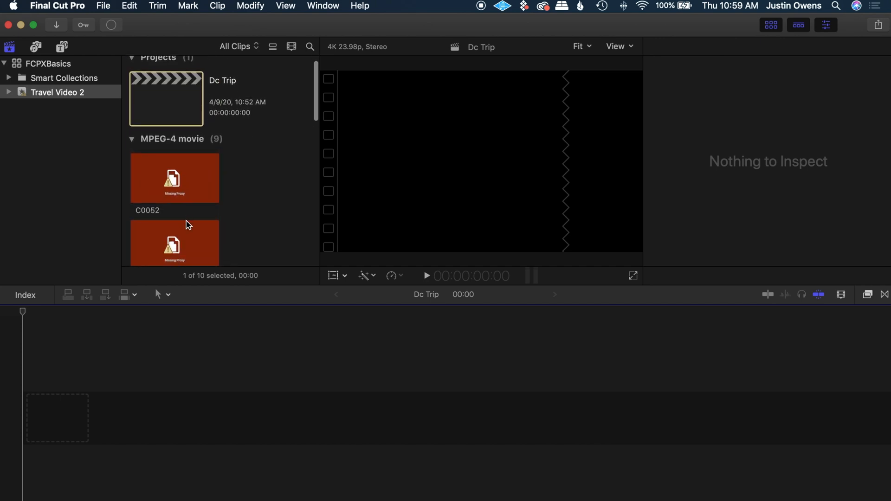
pyautogui.scroll(-5, 188, 224)
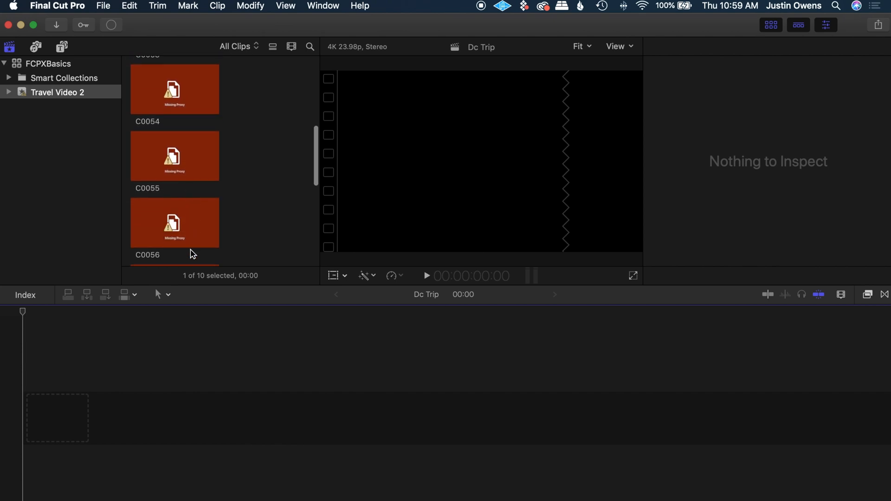
pyautogui.scroll(-5, 193, 232)
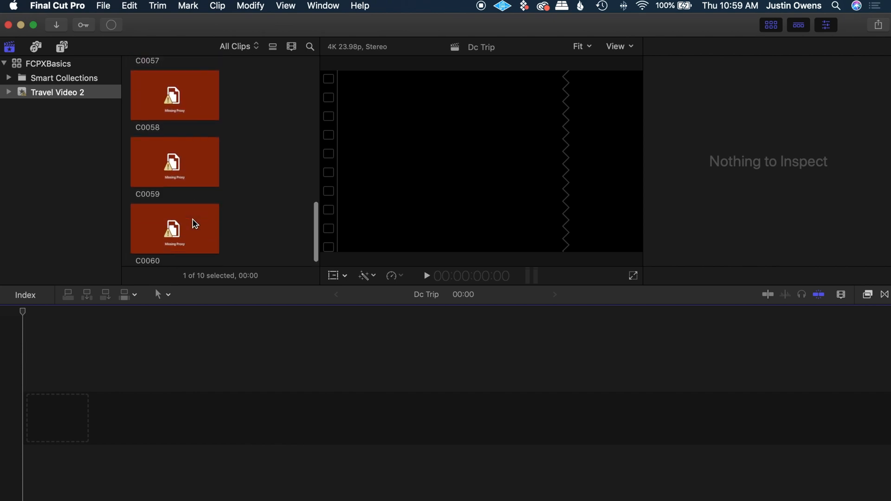
pyautogui.scroll(10, 260, 197)
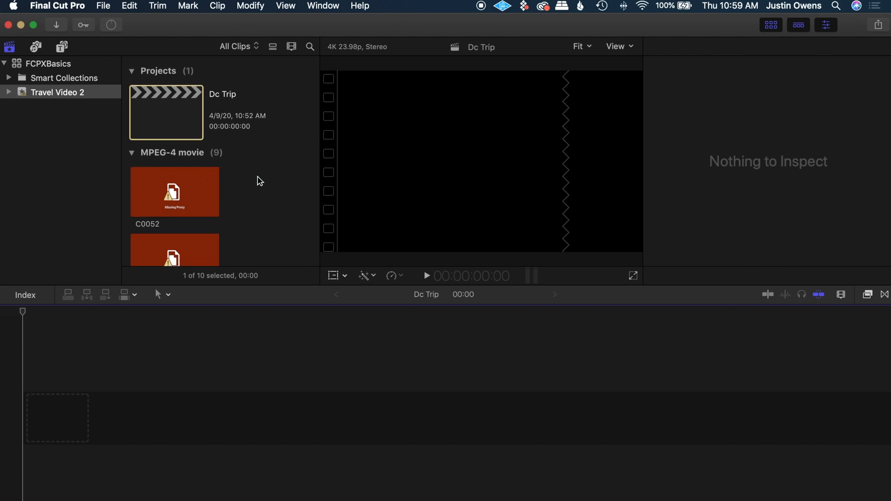
pyautogui.scroll(-2, 259, 178)
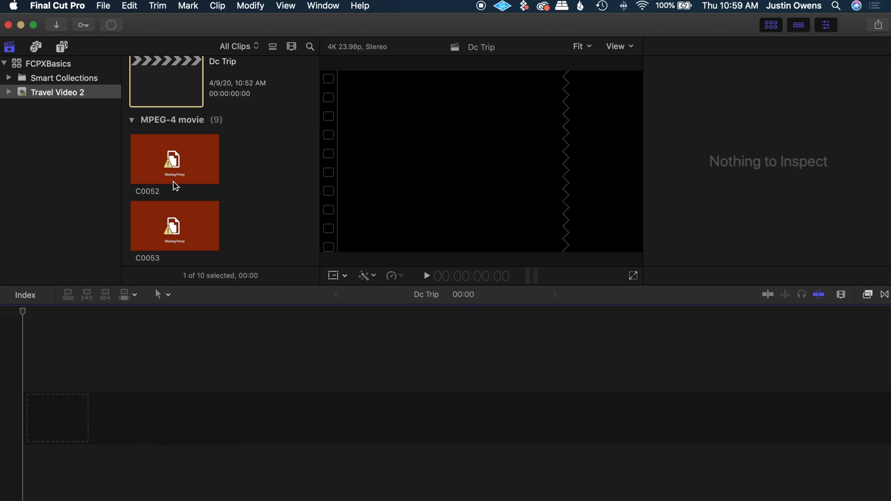
pyautogui.scroll(-5, 232, 161)
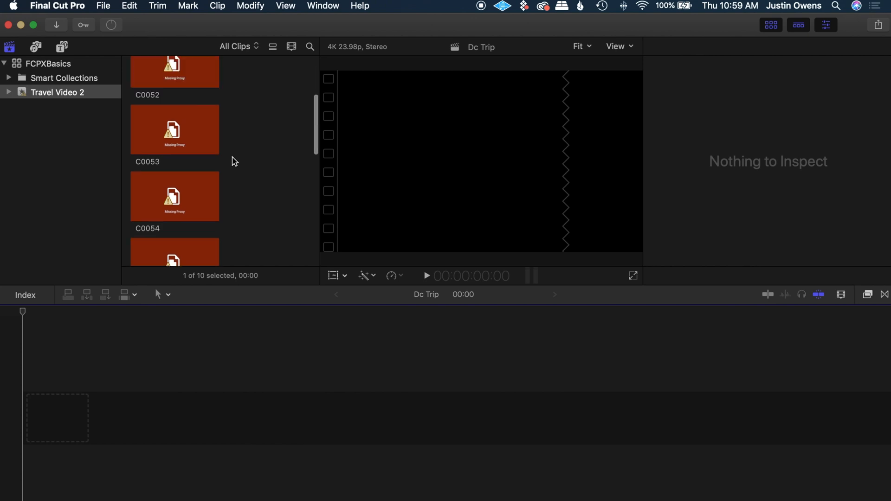
pyautogui.scroll(8, 232, 161)
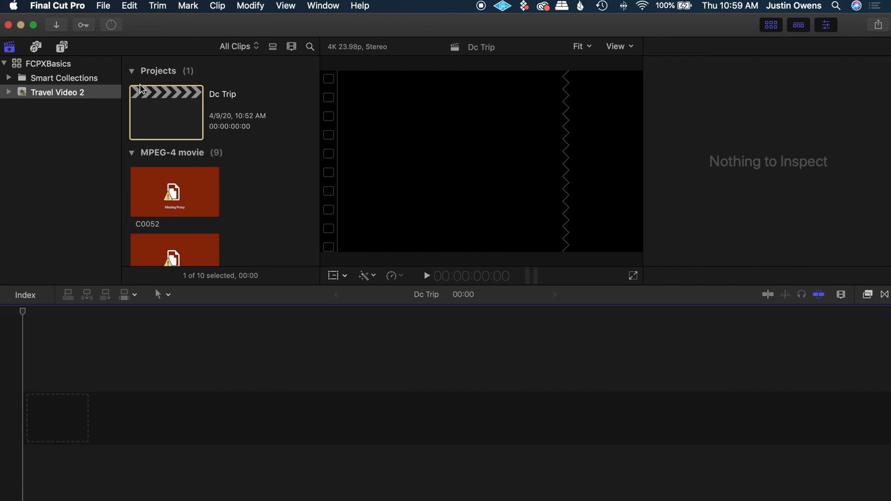
# Check the transcoding and analysis progress of each clip in an enlarged Background Tasks window, and close that window
pyautogui.click(119, 30)
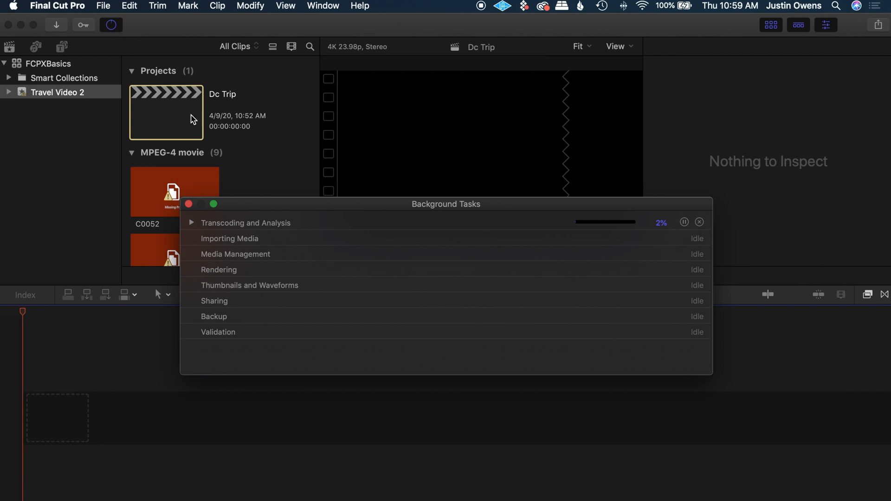
pyautogui.click(188, 204)
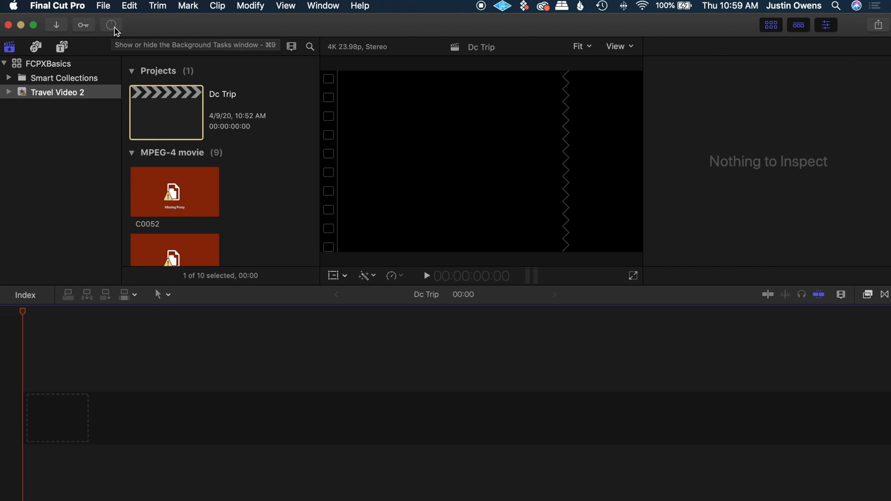
pyautogui.click(112, 25)
pyautogui.moveTo(396, 204); pyautogui.dragTo(362, 140)
pyautogui.moveTo(677, 309); pyautogui.dragTo(712, 472)
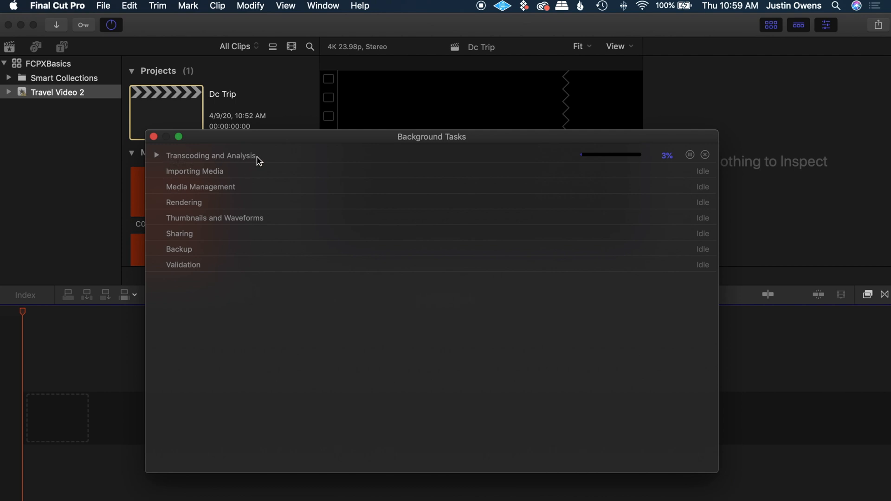
pyautogui.click(157, 155)
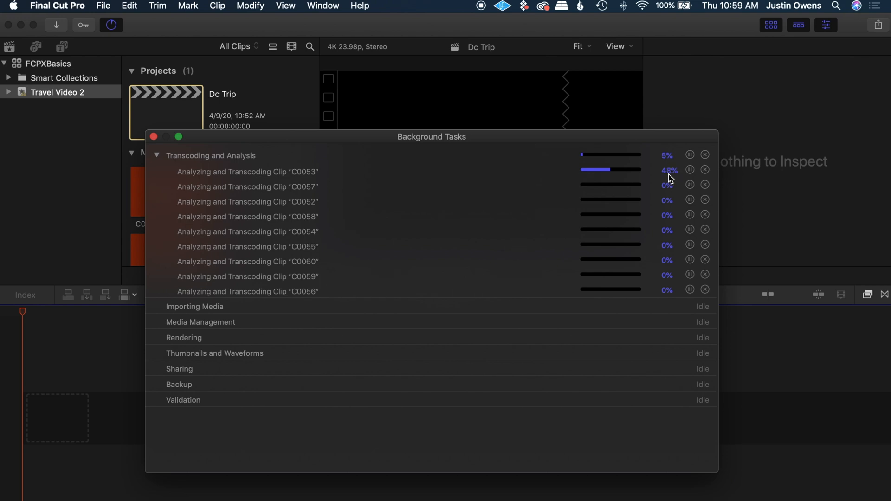
pyautogui.moveTo(320, 139); pyautogui.dragTo(455, 105)
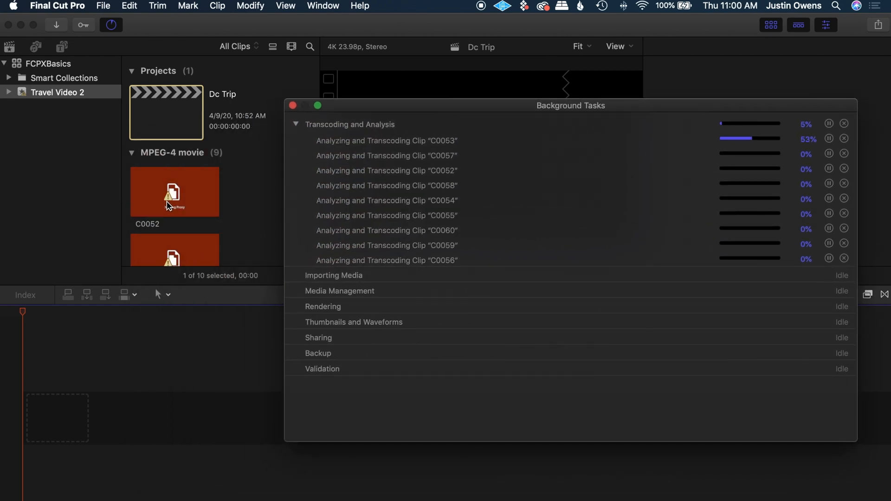
pyautogui.click(246, 191)
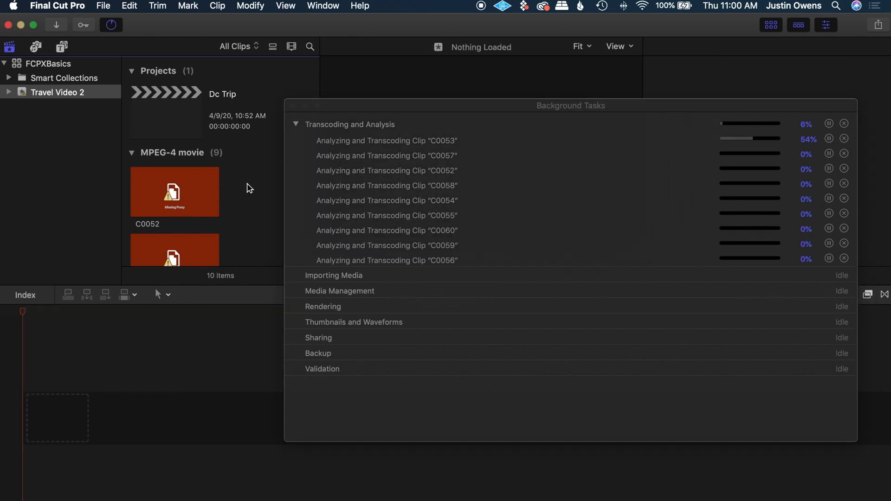
pyautogui.click(293, 105)
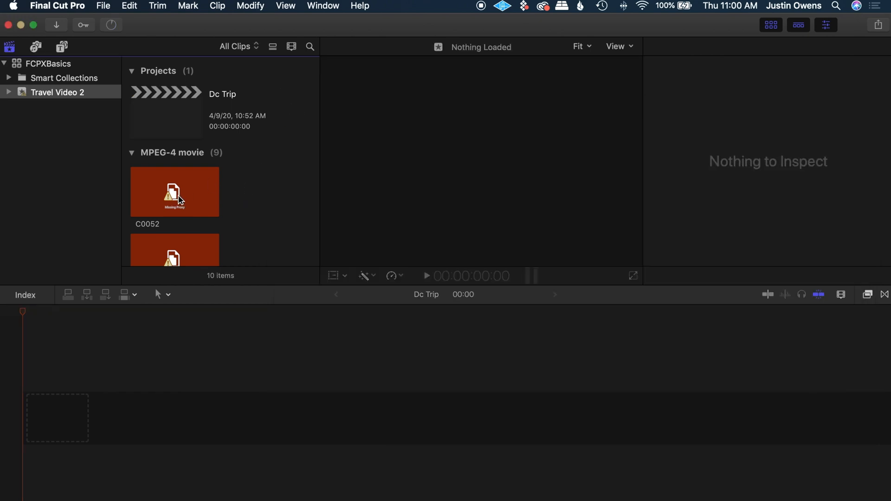
# Switch the viewer's media to Optimized/Original and look through the clip thumbnails in the event
pyautogui.click(630, 49)
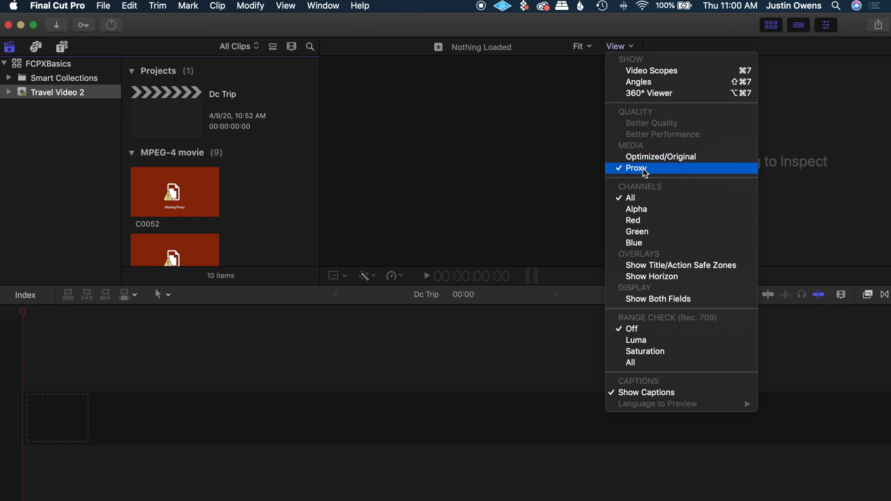
pyautogui.click(653, 159)
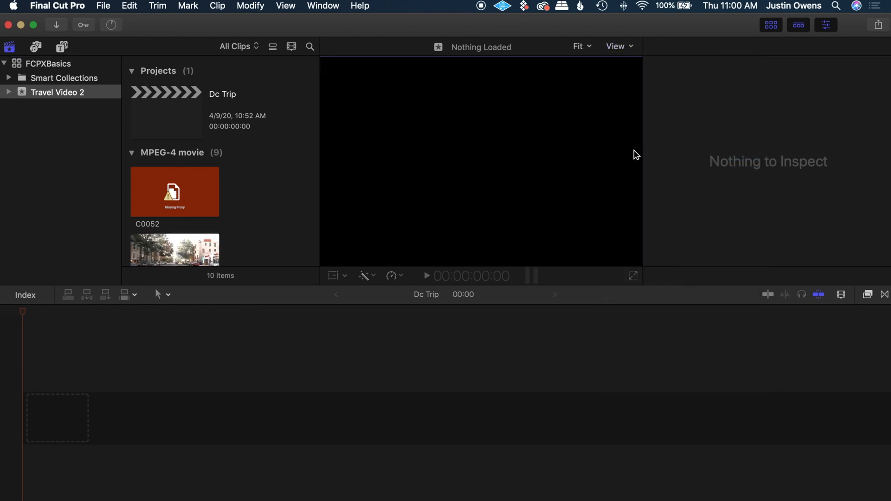
pyautogui.scroll(-5, 285, 210)
pyautogui.scroll(-3, 232, 174)
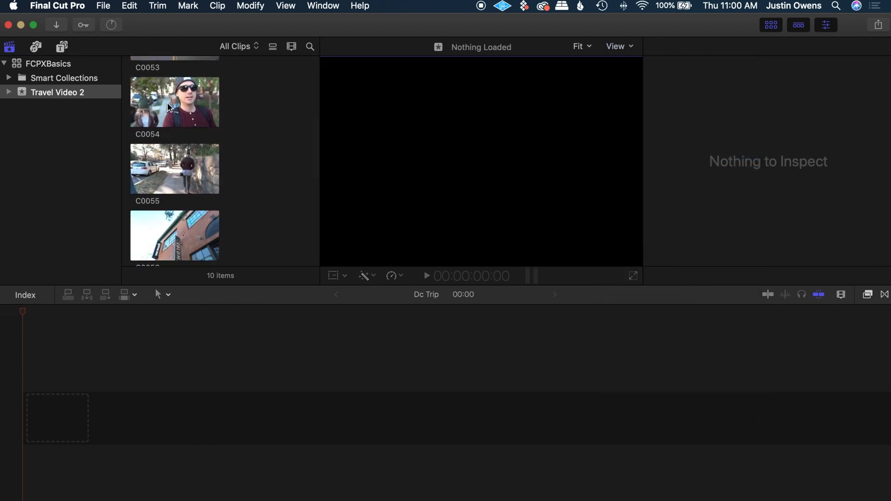
pyautogui.scroll(5, 247, 180)
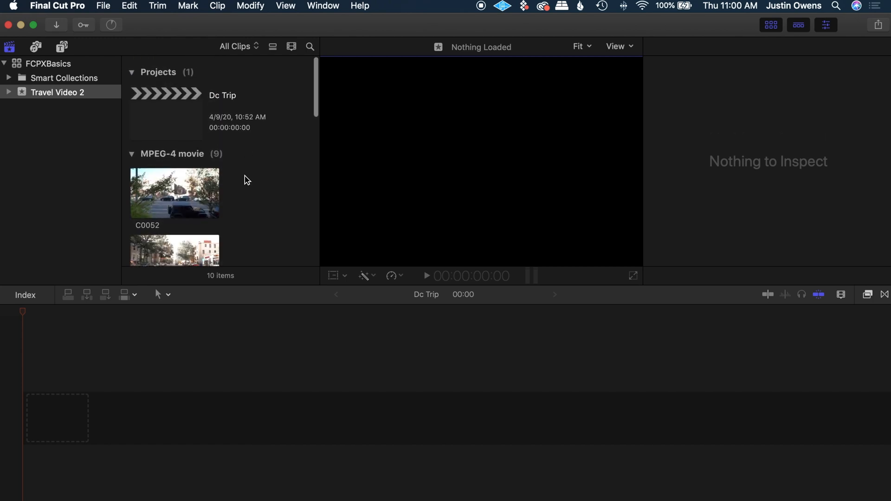
# Set the viewer's media back to Proxy and check the background transcoding tasks
pyautogui.click(626, 46)
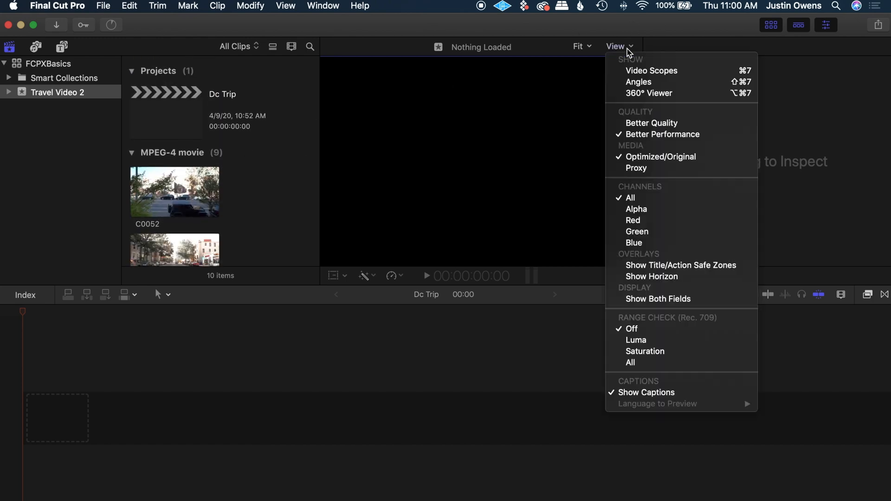
pyautogui.click(637, 169)
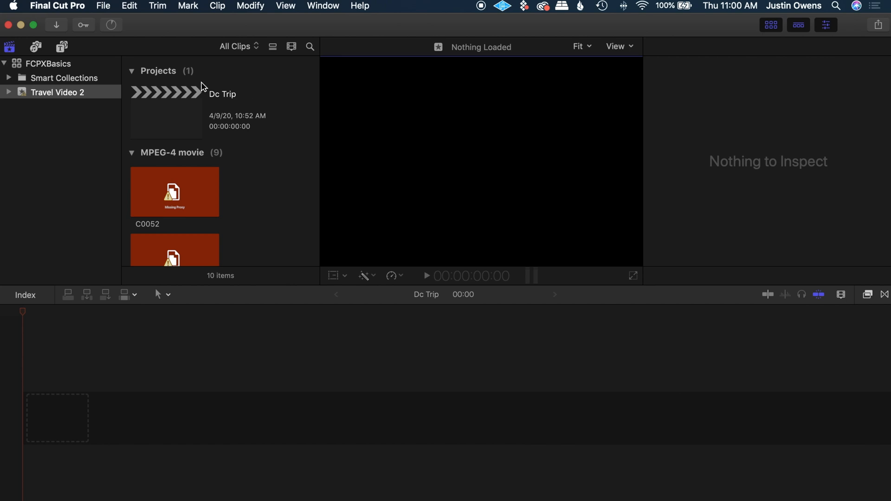
pyautogui.click(115, 26)
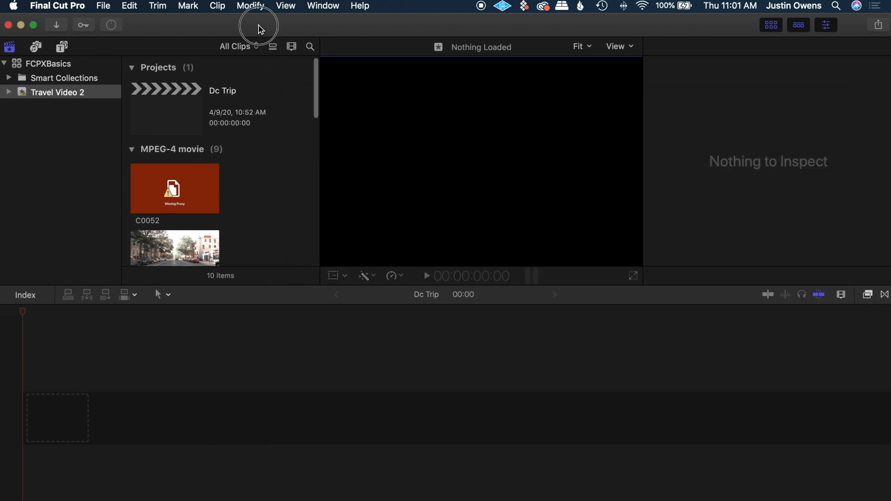
# Look through the clips in the Travel Video 2 event and close the Background Tasks window
pyautogui.scroll(-8, 246, 204)
pyautogui.scroll(6, 263, 210)
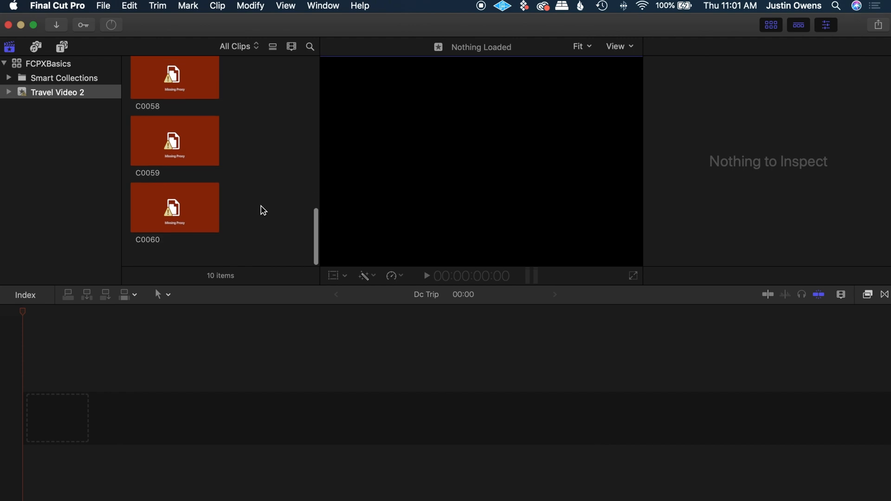
pyautogui.scroll(2, 263, 211)
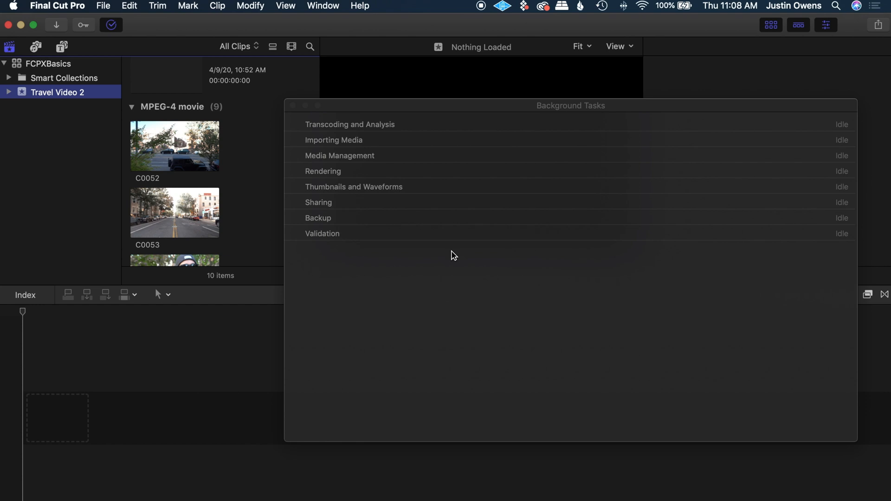
pyautogui.click(292, 105)
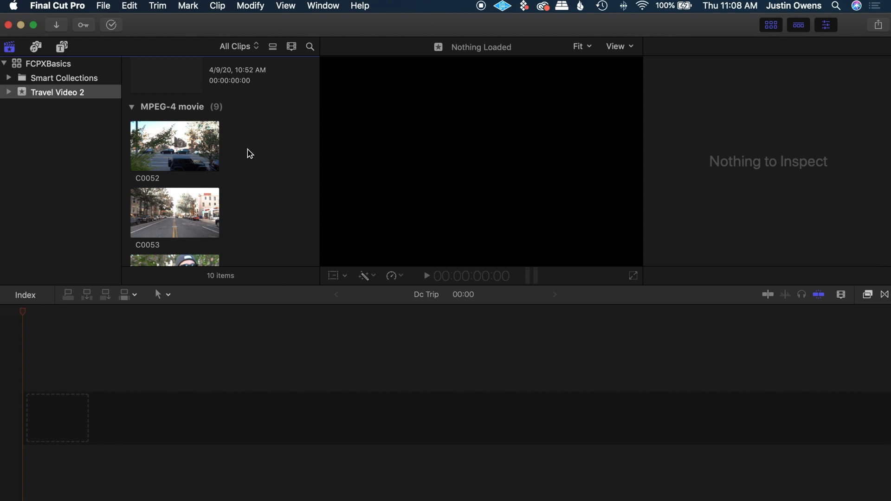
# Switch the viewer's media to Optimized/Original and back to Proxy, and look through the event's clips
pyautogui.click(631, 47)
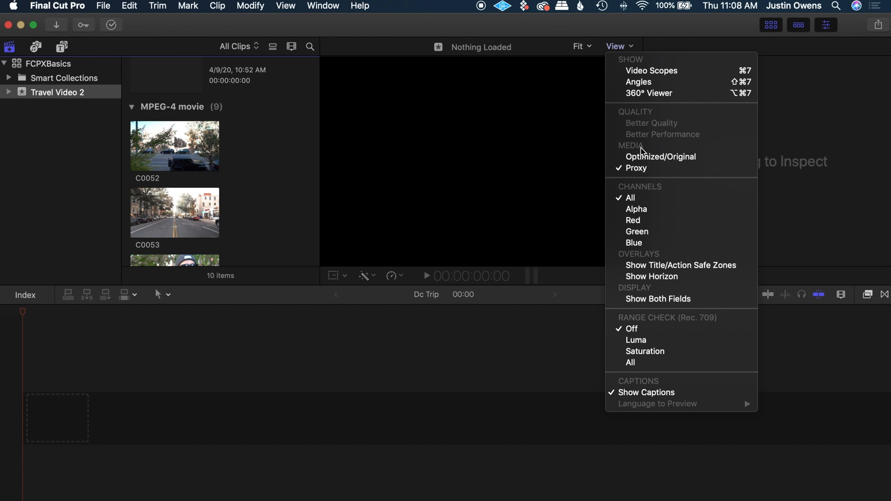
pyautogui.click(648, 158)
pyautogui.click(620, 50)
pyautogui.click(655, 170)
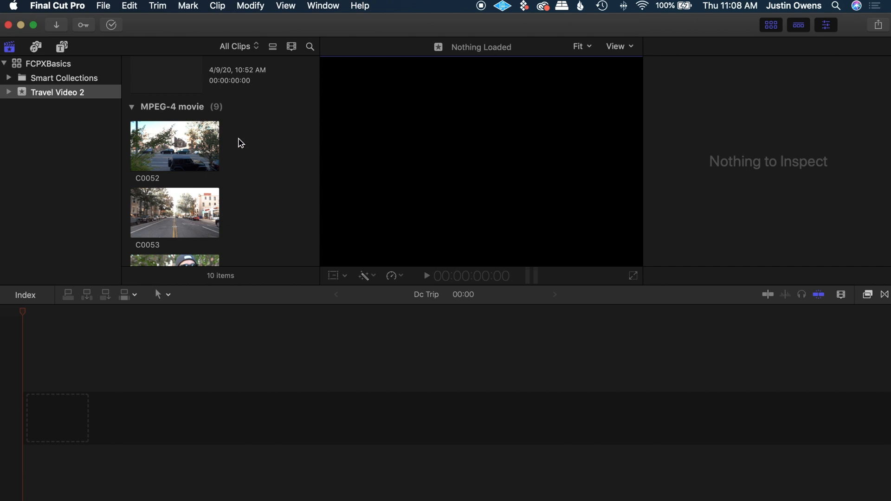
pyautogui.scroll(2, 266, 156)
pyautogui.scroll(-15, 266, 157)
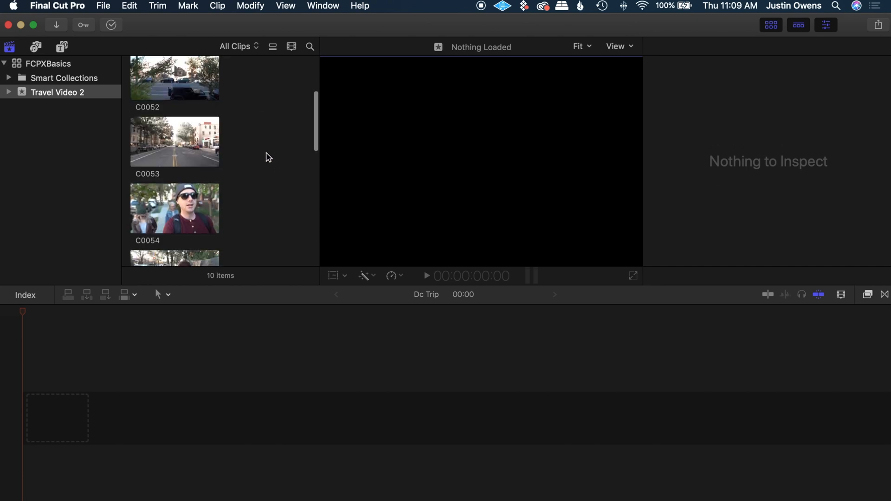
pyautogui.scroll(15, 267, 157)
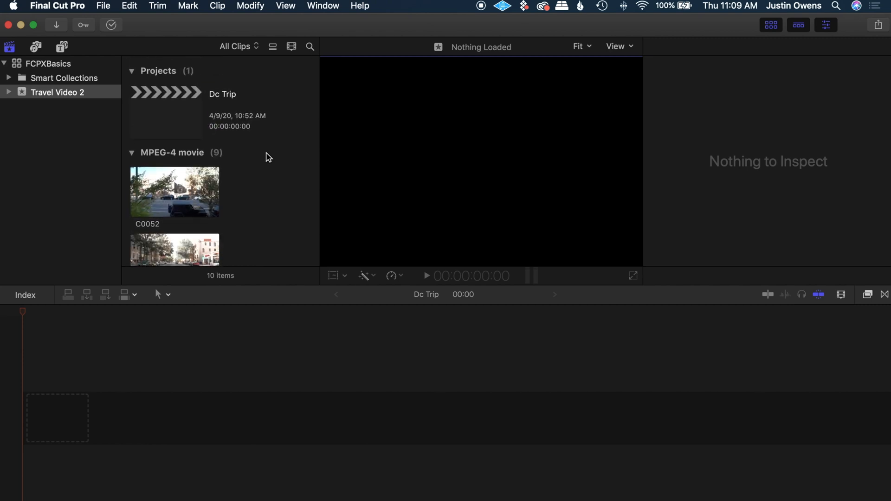
# Select the first second of clip C0052 and place that range in the Dc Trip timeline
pyautogui.click(174, 190)
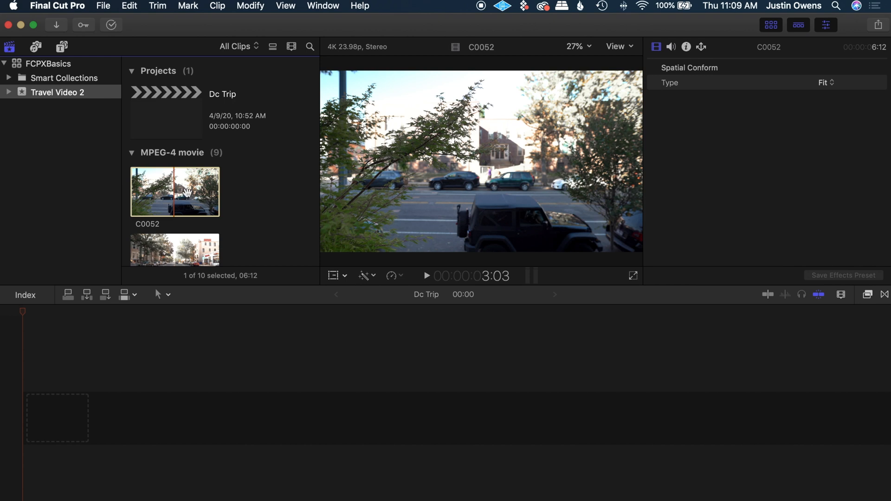
pyautogui.scroll(-3, 259, 194)
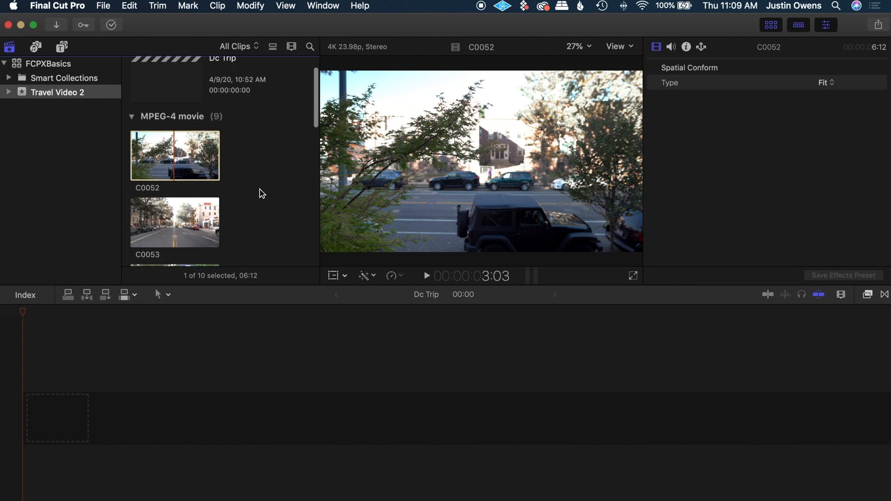
pyautogui.click(163, 154)
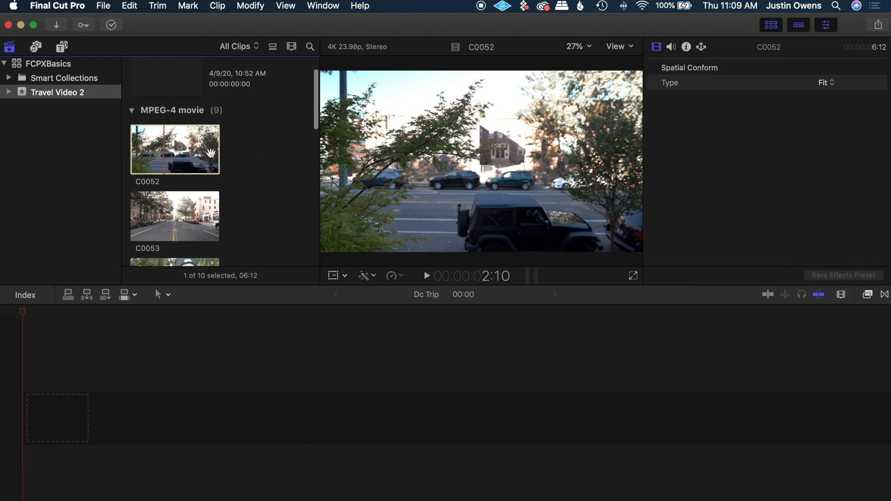
pyautogui.moveTo(219, 152); pyautogui.dragTo(144, 154)
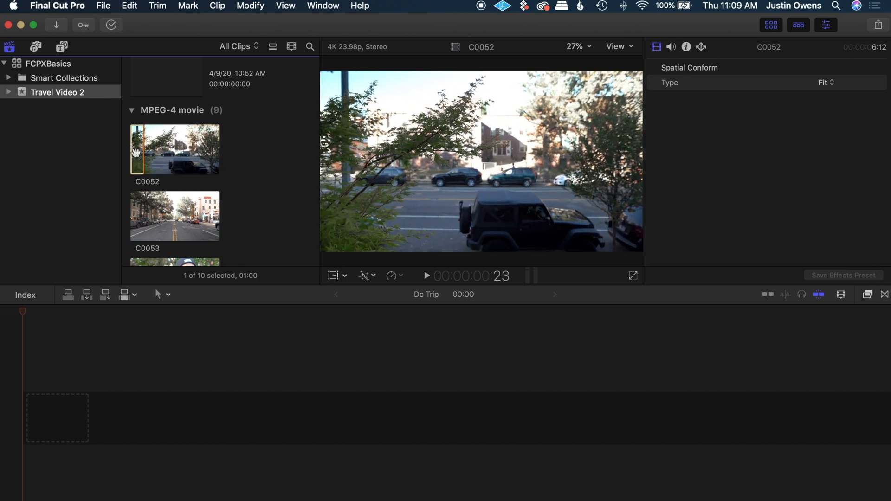
pyautogui.moveTo(140, 147); pyautogui.dragTo(77, 388)
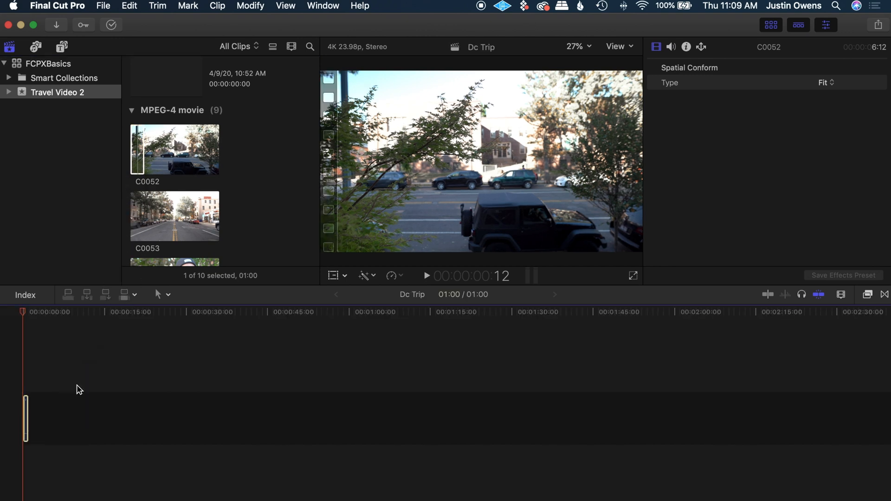
pyautogui.hotkey('shift', 'z')
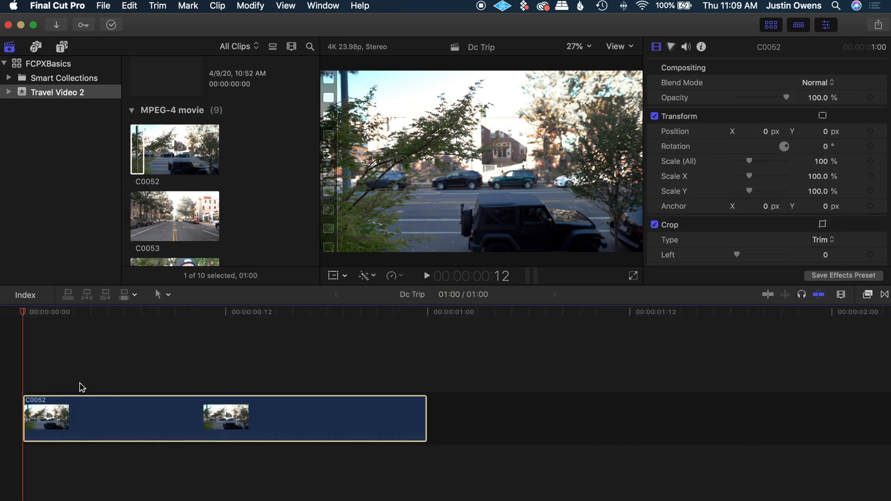
pyautogui.press('super+minus')
pyautogui.press('super+minus')
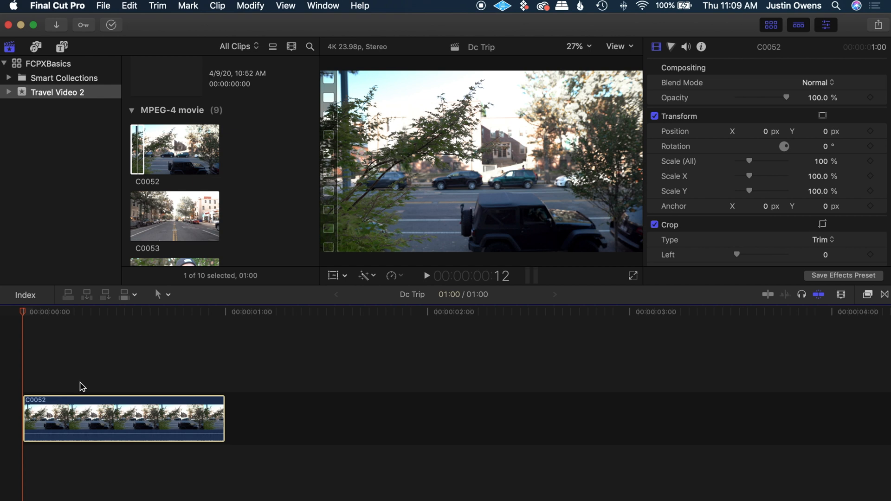
# Remove the C0052 clip from the timeline and move the playhead back to the start
pyautogui.click(157, 374)
pyautogui.click(139, 415)
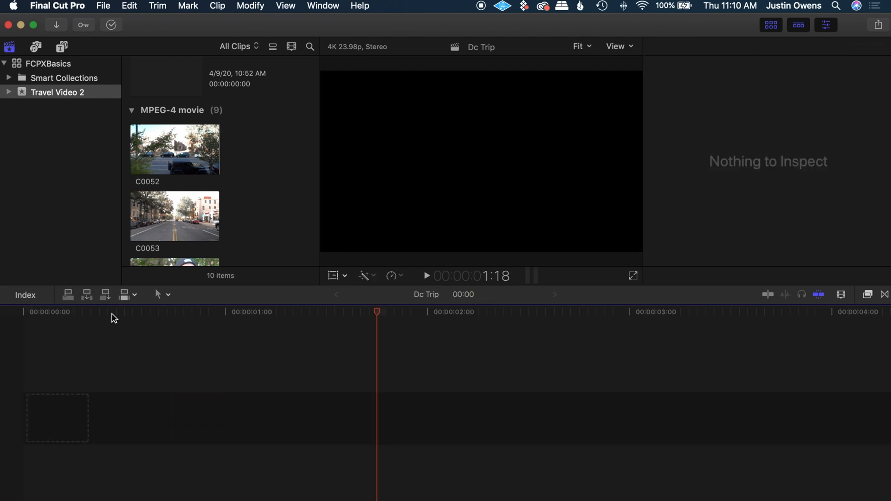
pyautogui.click(20, 312)
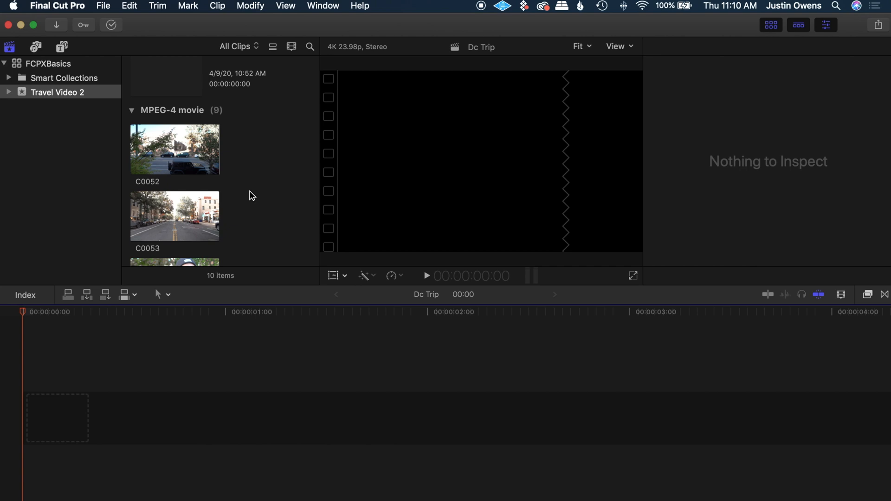
pyautogui.click(156, 182)
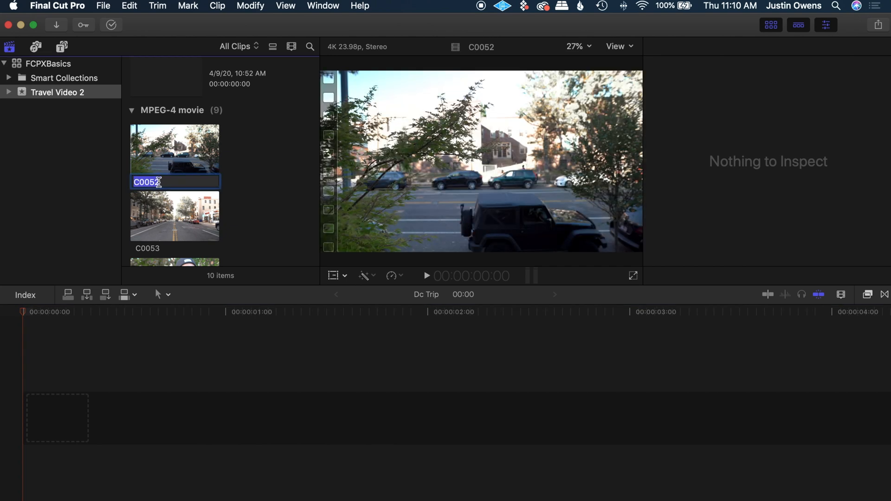
pyautogui.click(253, 187)
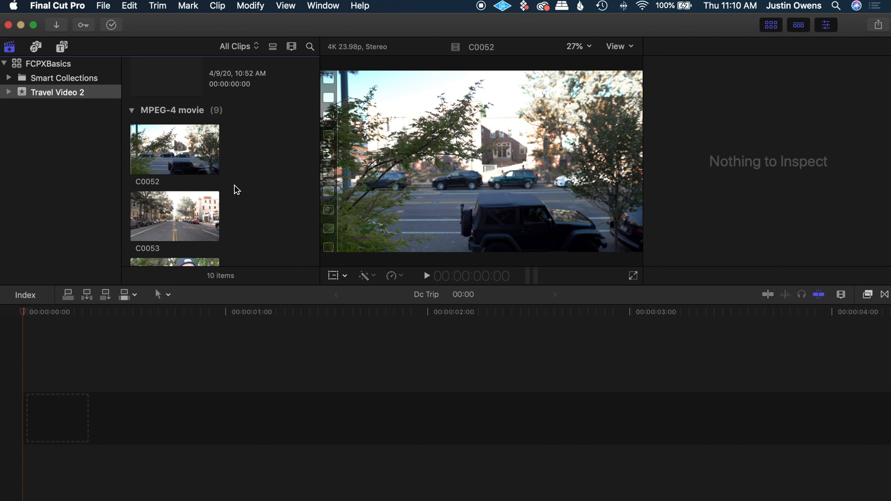
pyautogui.scroll(-1, 237, 189)
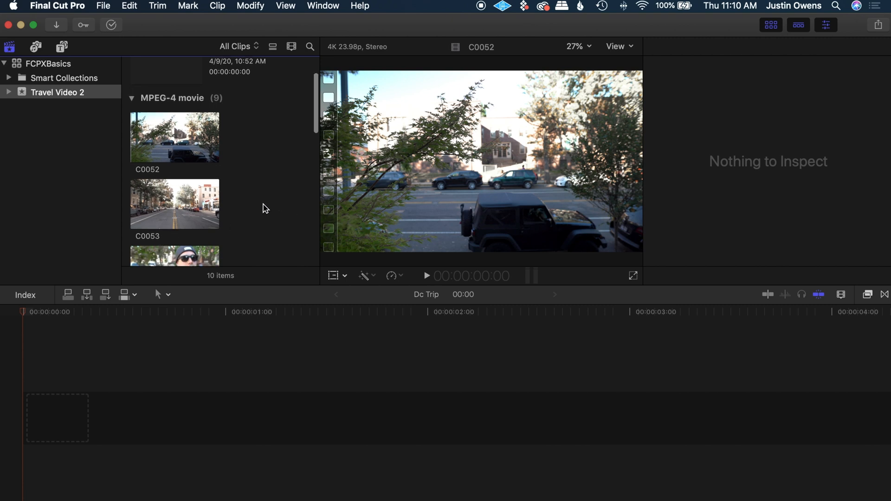
pyautogui.scroll(-3, 264, 207)
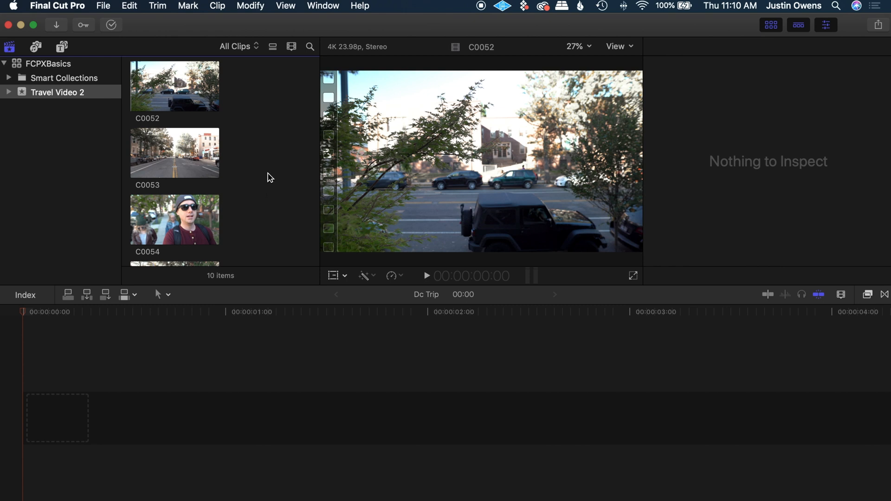
# Select all nine clips in the Travel Video 2 event and place them together in the Dc Trip timeline
pyautogui.press('super+a')
pyautogui.scroll(2, 267, 177)
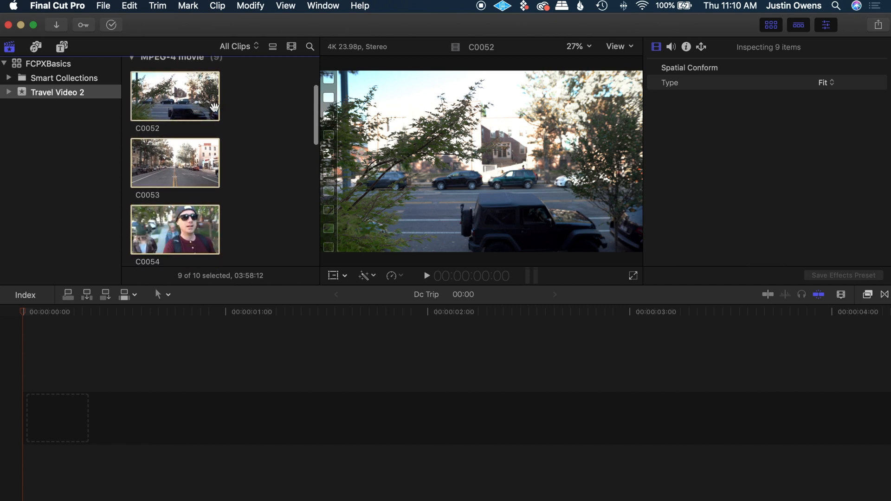
pyautogui.click(179, 104)
pyautogui.moveTo(178, 104); pyautogui.dragTo(72, 410)
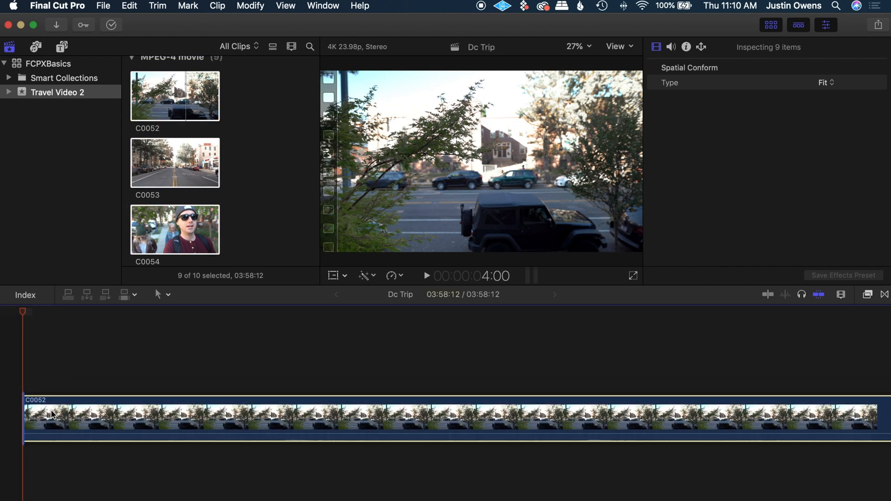
pyautogui.click(113, 366)
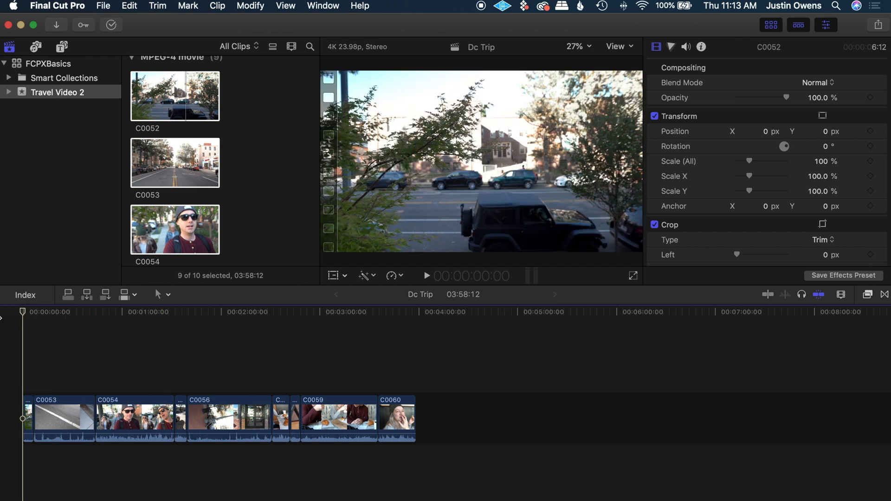
# Return the playhead to the start of the timeline and look at the timeline index and the All, Video Only and Audio Only edit options
pyautogui.click(55, 311)
pyautogui.moveTo(56, 312); pyautogui.dragTo(10, 320)
pyautogui.click(28, 296)
pyautogui.click(28, 295)
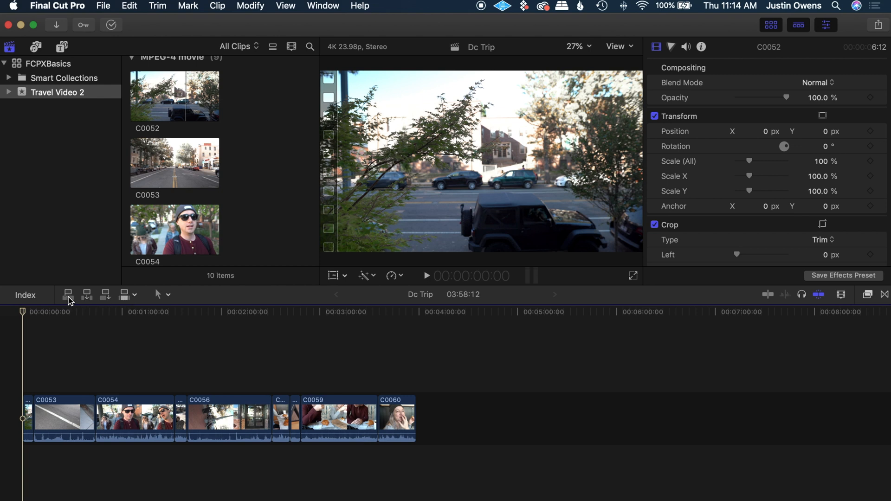
pyautogui.click(133, 295)
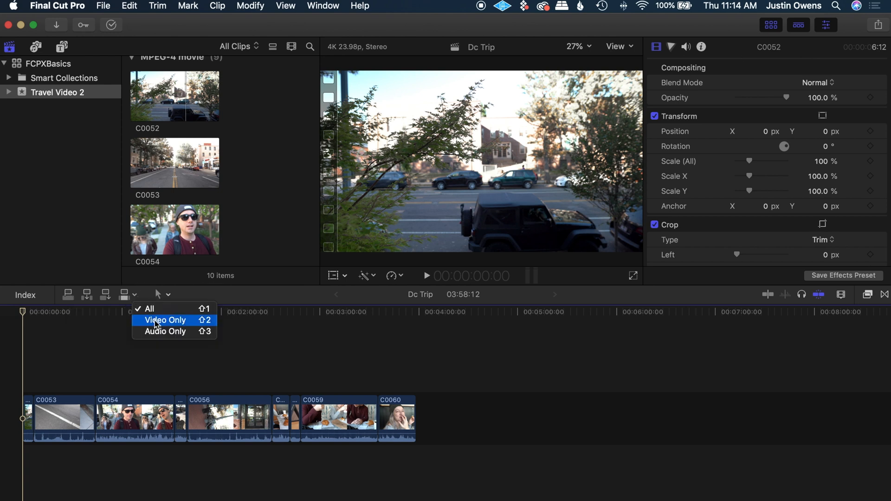
pyautogui.click(157, 321)
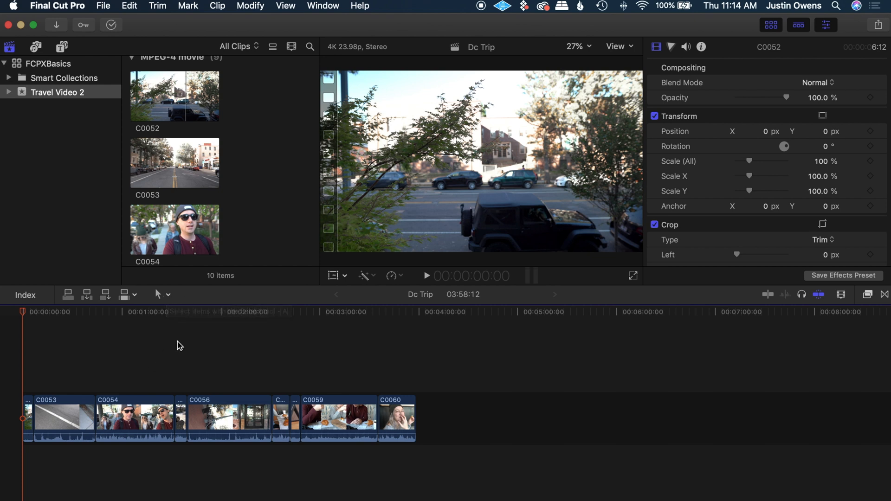
# Choose the Trim tool and try it on the end edge of clip C0054 in the timeline
pyautogui.click(141, 369)
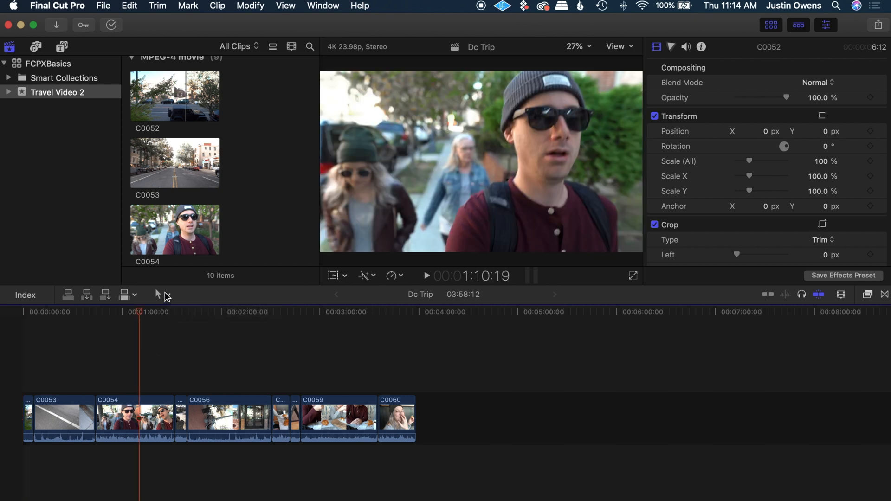
pyautogui.click(166, 295)
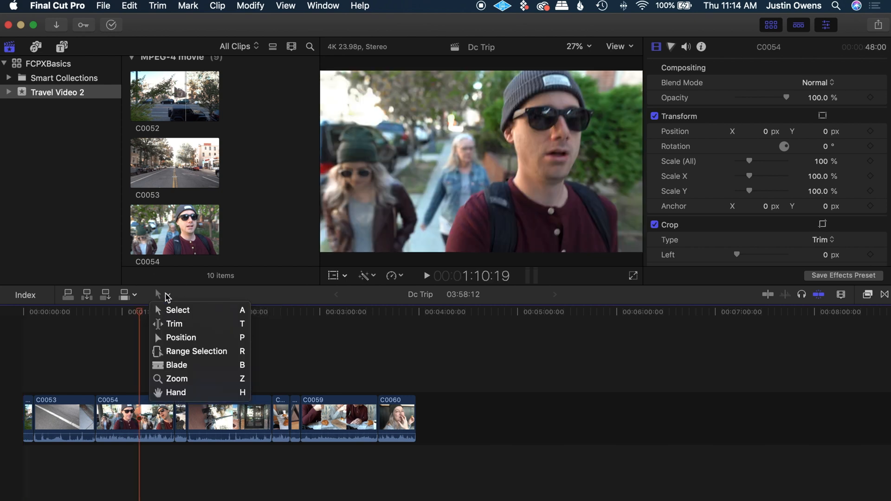
pyautogui.click(185, 330)
pyautogui.moveTo(167, 413)
pyautogui.mouseDown()
pyautogui.moveTo(150, 411)
pyautogui.moveTo(173, 411)
pyautogui.mouseUp()
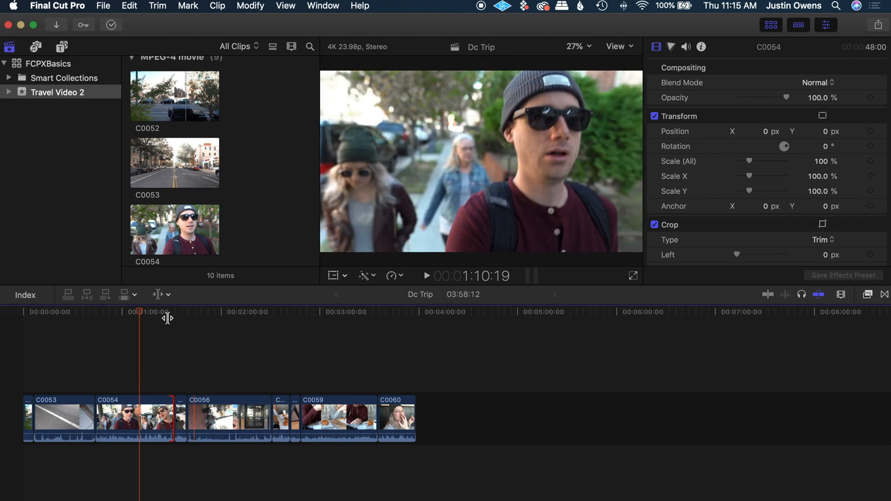
# Try the Position tool on clip C0056, lifting it above the primary storyline so a gap stays behind, and undo the move
pyautogui.click(166, 295)
pyautogui.click(184, 345)
pyautogui.moveTo(269, 403); pyautogui.dragTo(356, 371)
pyautogui.press('super+z')
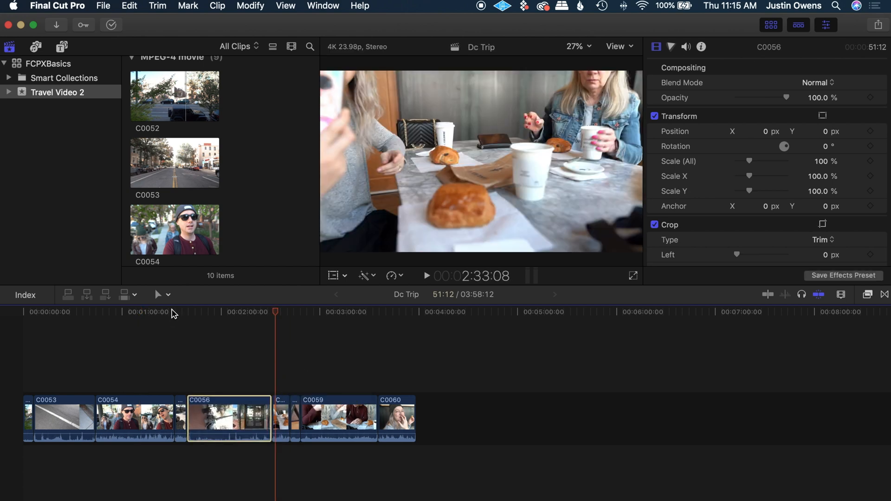
pyautogui.moveTo(207, 416); pyautogui.dragTo(208, 373)
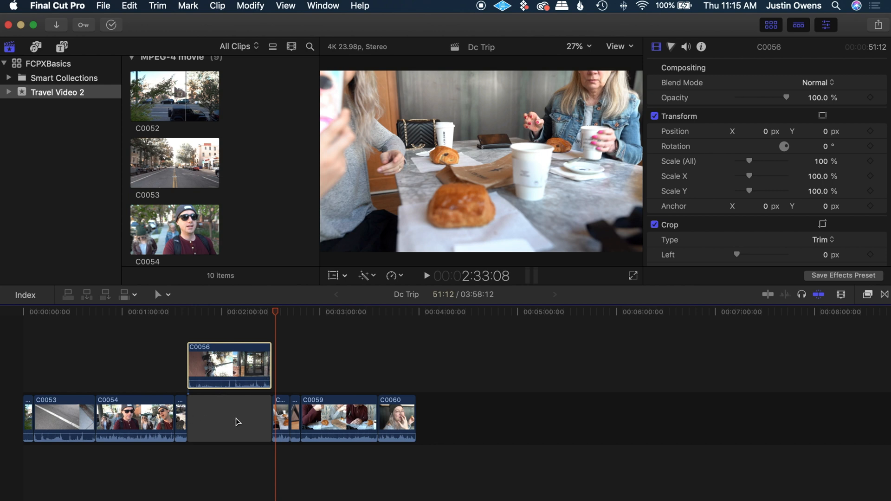
pyautogui.press('super+z')
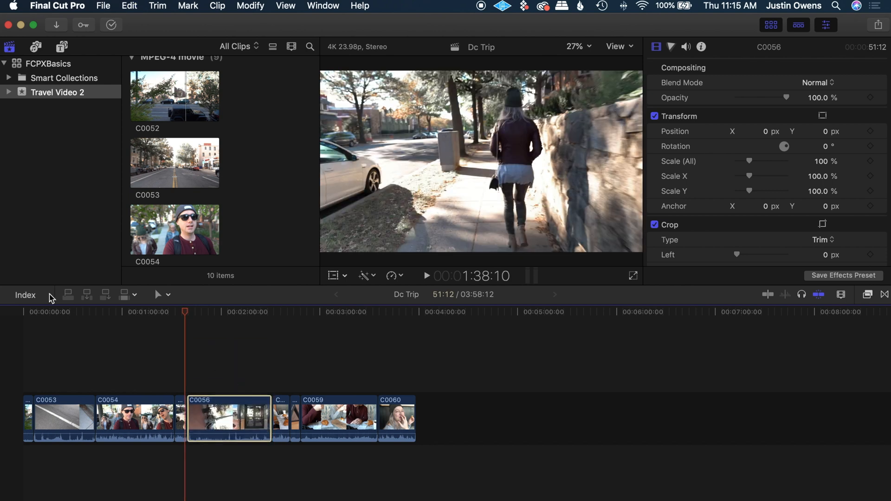
# Lift clip C0056 above the primary storyline with the Select tool so the following clips close up, and undo the move
pyautogui.click(168, 294)
pyautogui.click(175, 308)
pyautogui.moveTo(220, 417); pyautogui.dragTo(229, 359)
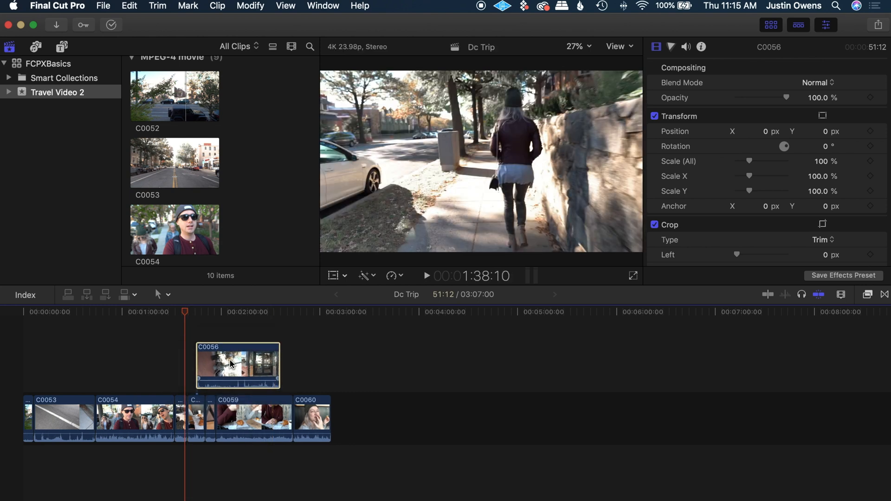
pyautogui.press('super+z')
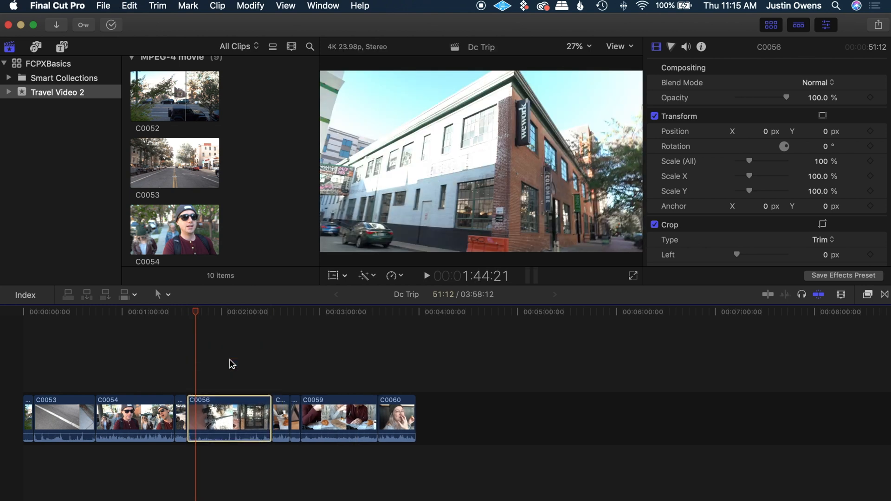
# Return to the Position tool and try lifting clip C0056 off the primary storyline again
pyautogui.click(168, 295)
pyautogui.click(202, 338)
pyautogui.moveTo(218, 411); pyautogui.dragTo(236, 370)
# Mark a range spanning from the middle of clip C0053 into clip C0054 with the Range Selection tool
pyautogui.click(168, 295)
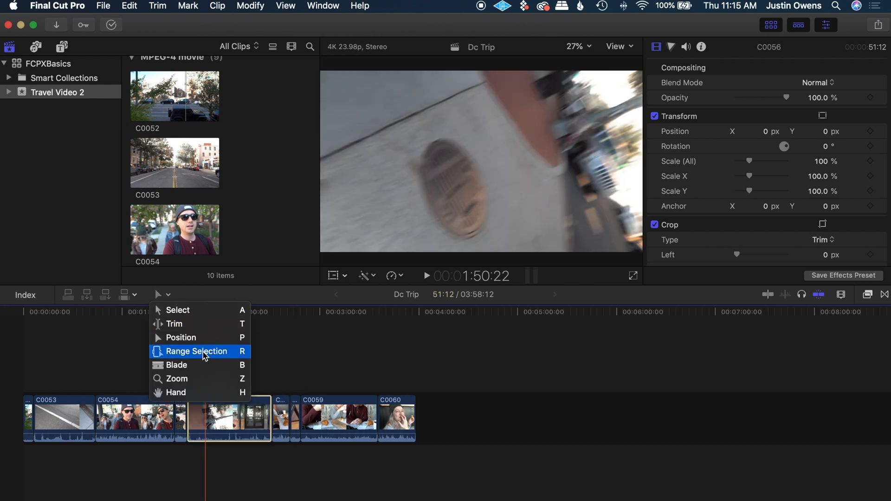
pyautogui.click(197, 351)
pyautogui.moveTo(62, 413); pyautogui.dragTo(143, 415)
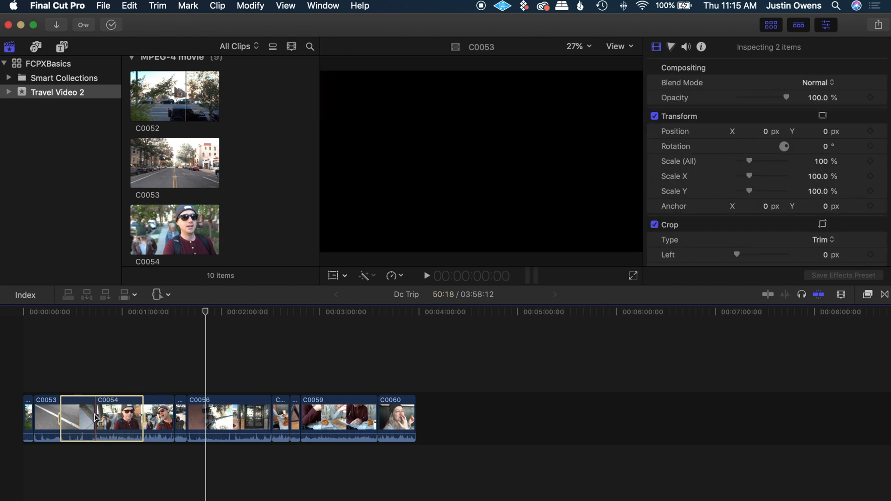
# Switch through the Blade, Zoom and Hand tools, zooming the timeline out along the way
pyautogui.click(160, 296)
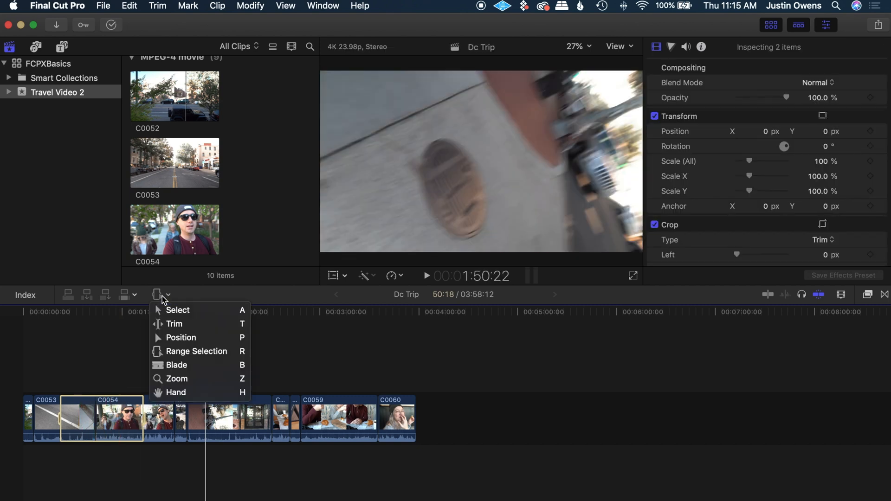
pyautogui.click(175, 364)
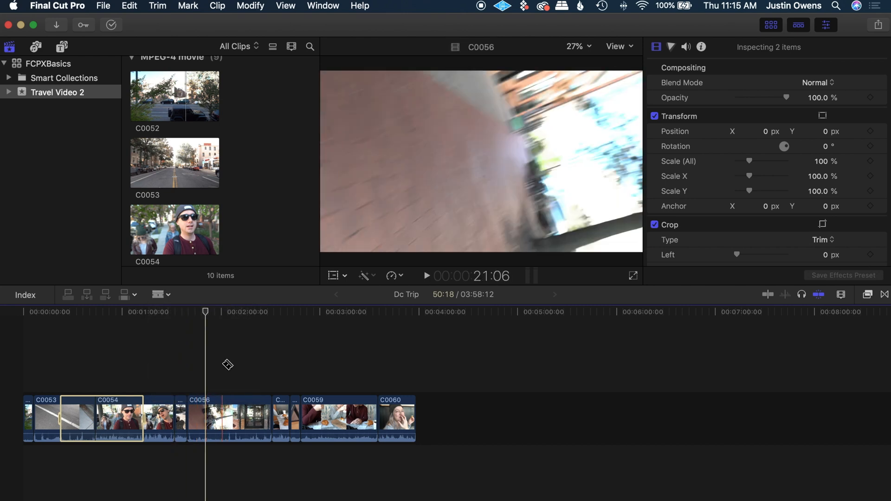
pyautogui.click(163, 295)
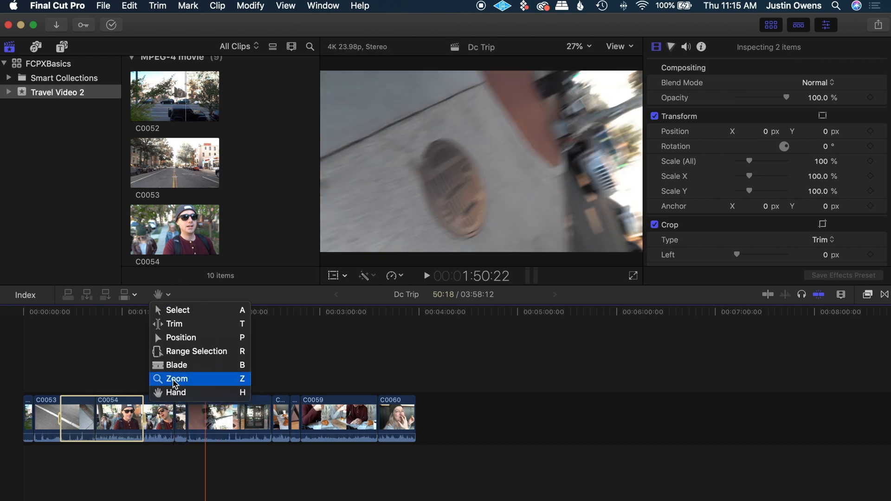
pyautogui.click(174, 382)
pyautogui.click(217, 393)
pyautogui.click(152, 370)
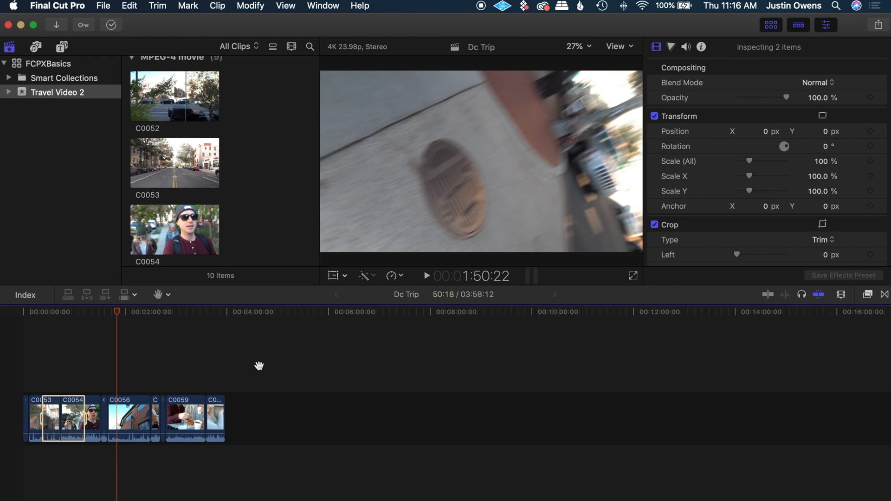
# Return to the Select tool and clear the range selected across clips C0053 and C0054
pyautogui.click(161, 294)
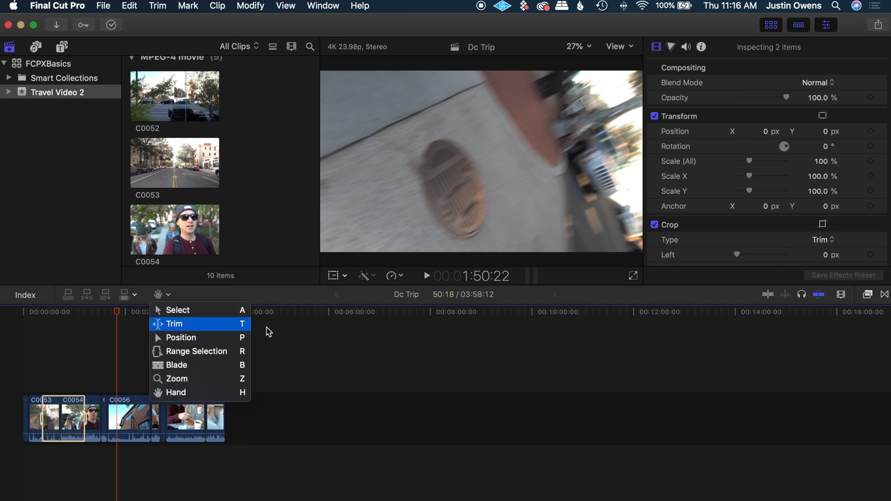
pyautogui.click(103, 314)
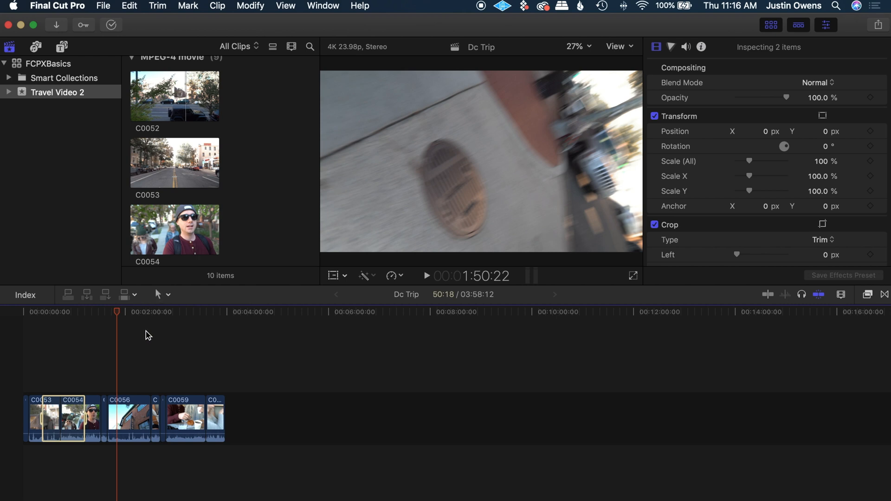
pyautogui.click(123, 367)
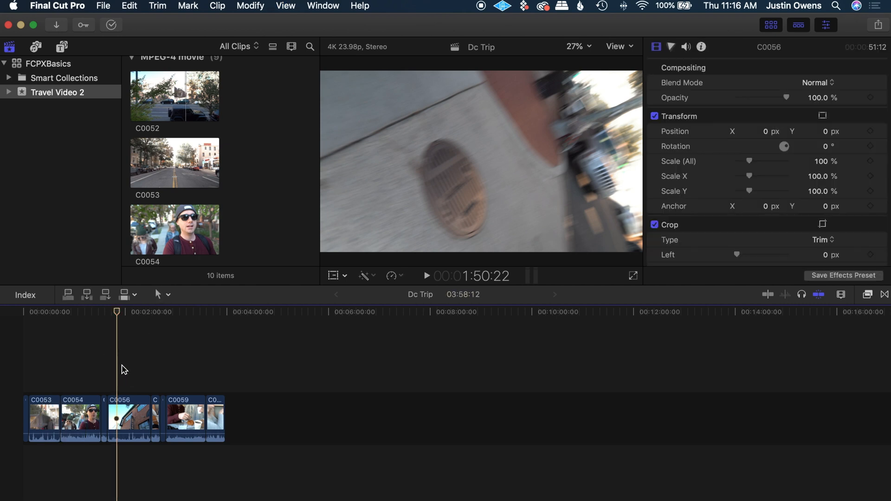
pyautogui.scroll(5, 124, 370)
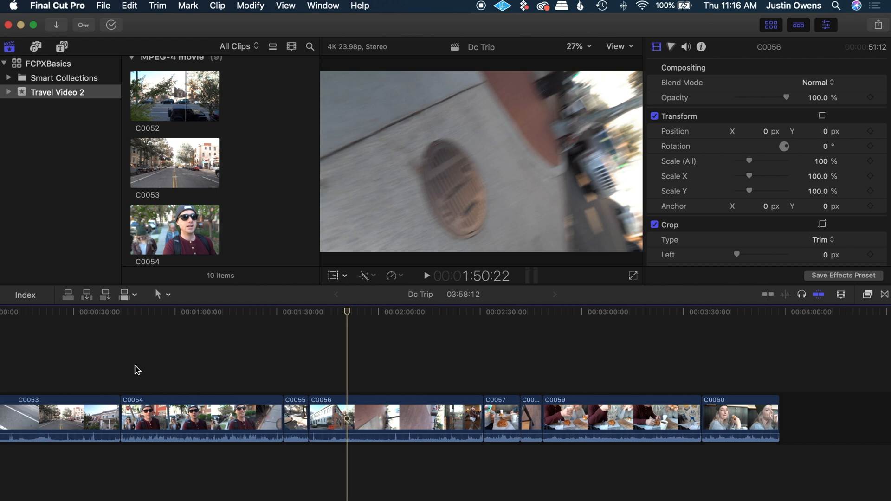
# Lift clip C0056 above the primary storyline leaving a gap in its place, put it back and deselect it
pyautogui.click(390, 410)
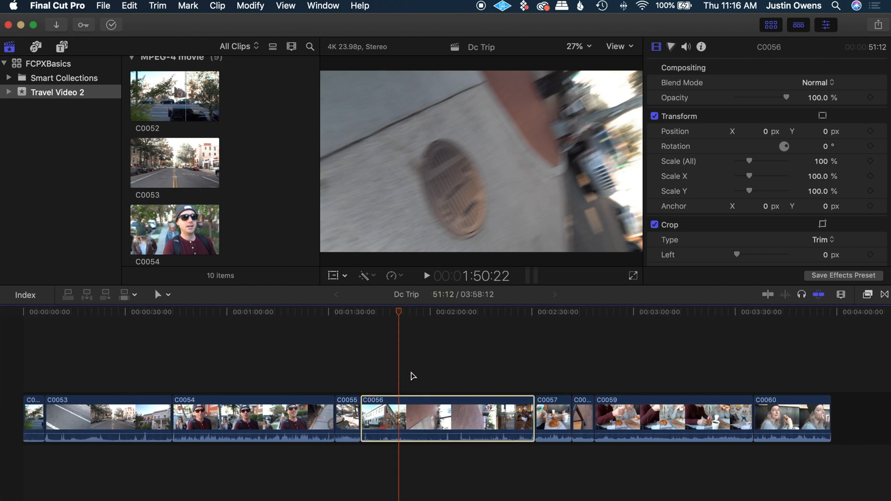
pyautogui.press('alt+super+Up')
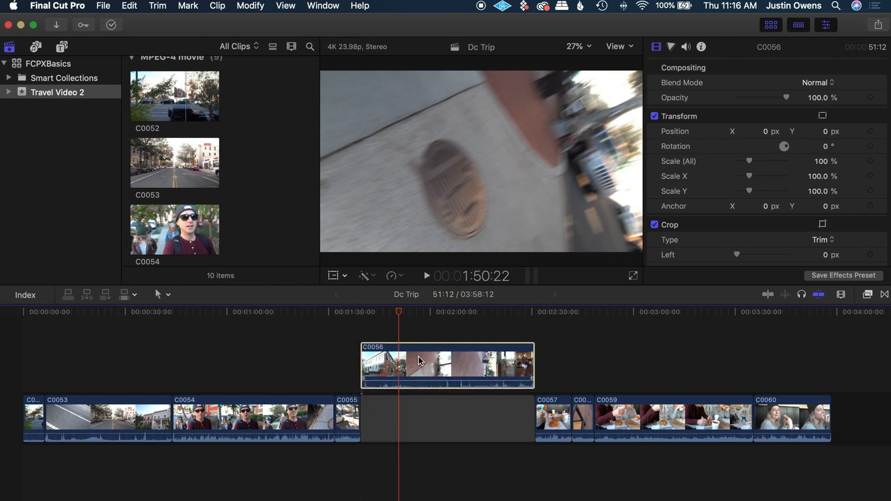
pyautogui.press('alt+super+Down')
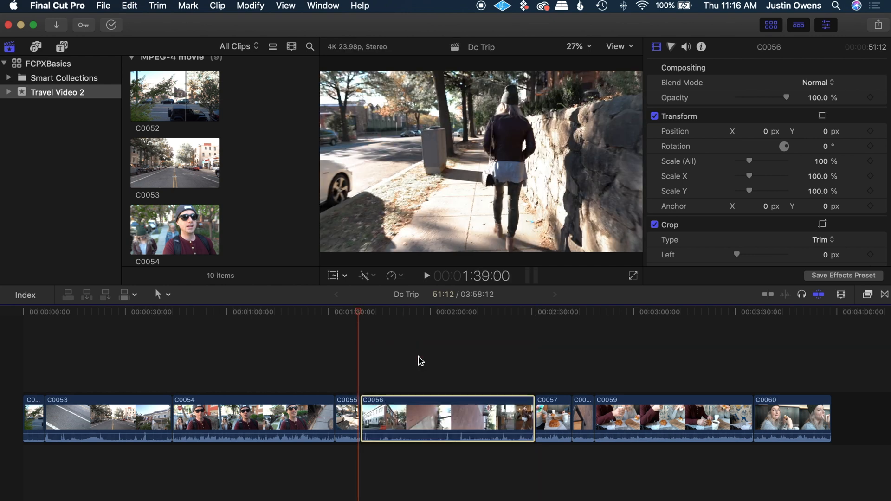
pyautogui.click(388, 374)
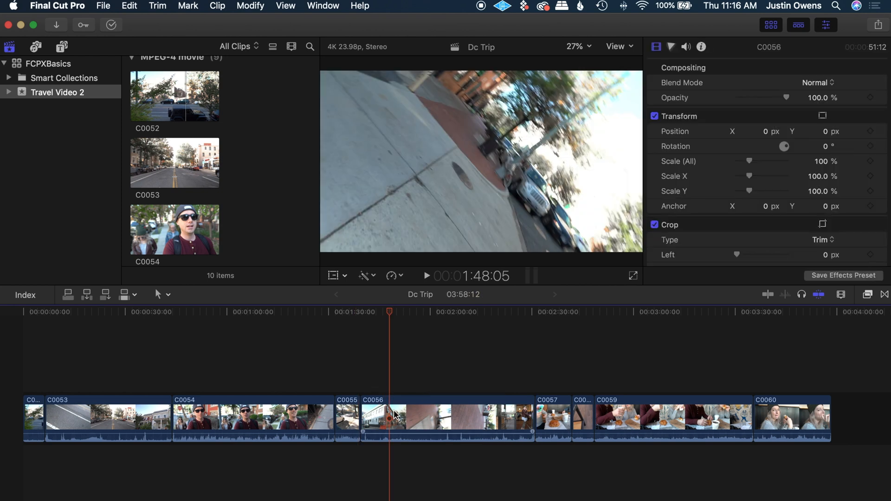
# Mark a range of about 30 seconds in the middle of clip C0056 with Range Selection and copy it
pyautogui.press('r')
pyautogui.moveTo(391, 423); pyautogui.dragTo(498, 415)
pyautogui.press('a')
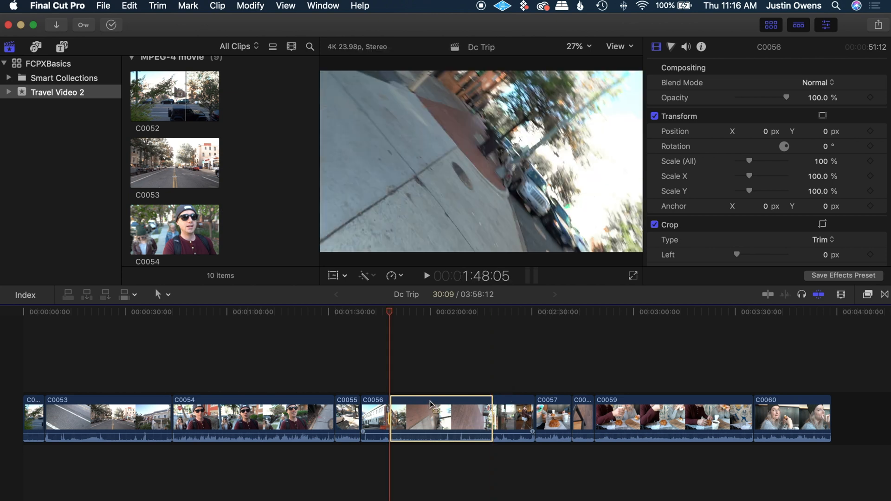
pyautogui.press('super+c')
# Return to the Select tool, clear the range in clip C0056 and place the playhead at 1:32:00
pyautogui.click(170, 294)
pyautogui.click(179, 308)
pyautogui.click(335, 358)
pyautogui.press('super+minus')
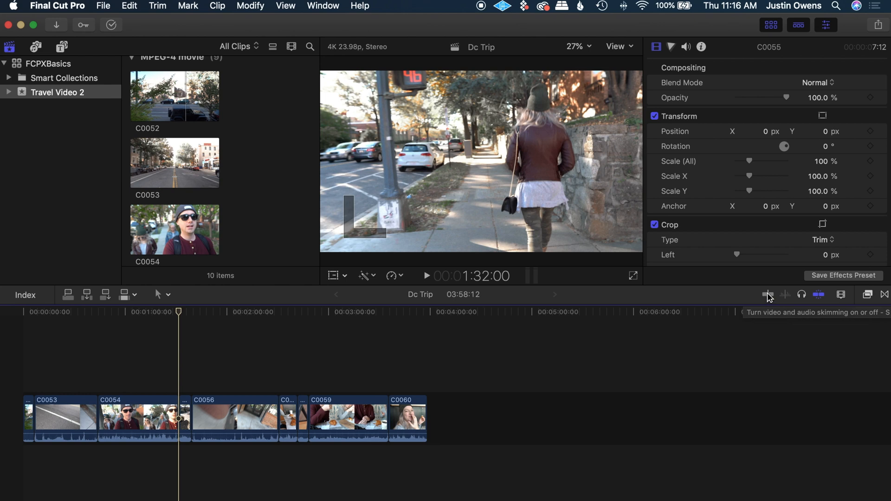
# Try the timeline with video and audio skimming on and off, moving the playhead to 2:00:17 and 2:42:00, and leave skimming off
pyautogui.click(767, 295)
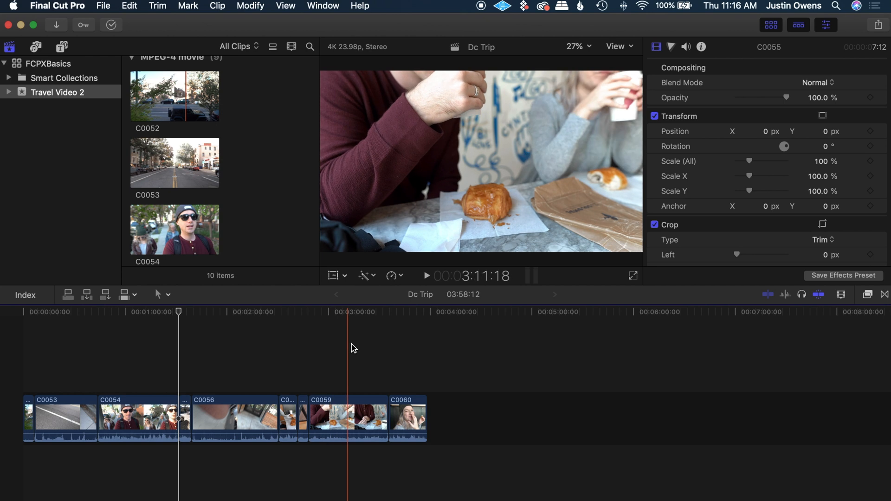
pyautogui.click(765, 295)
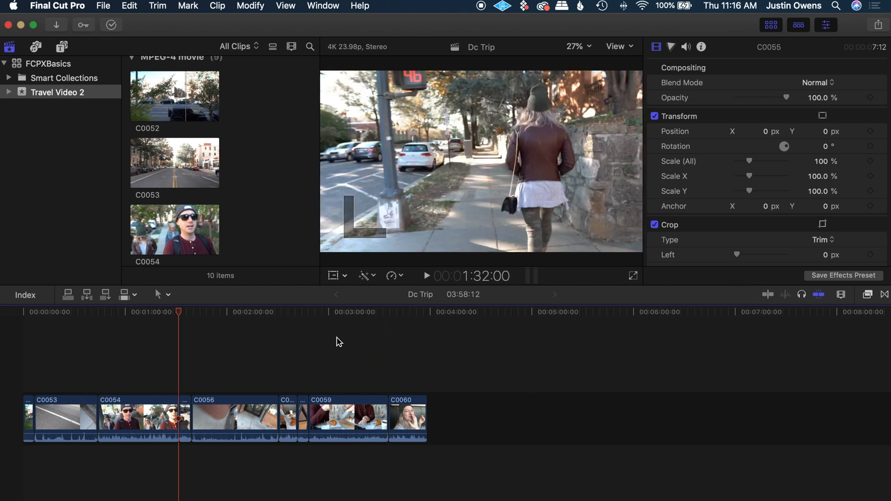
pyautogui.moveTo(189, 314); pyautogui.dragTo(228, 312)
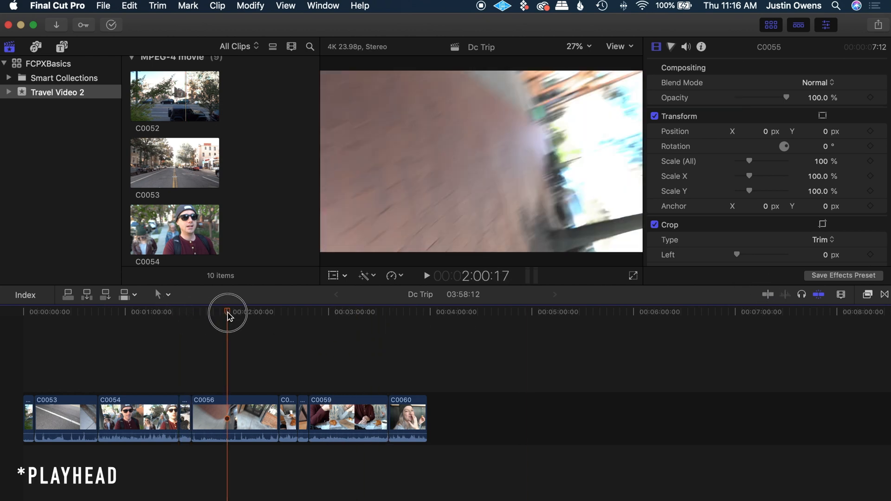
pyautogui.click(767, 295)
pyautogui.click(295, 311)
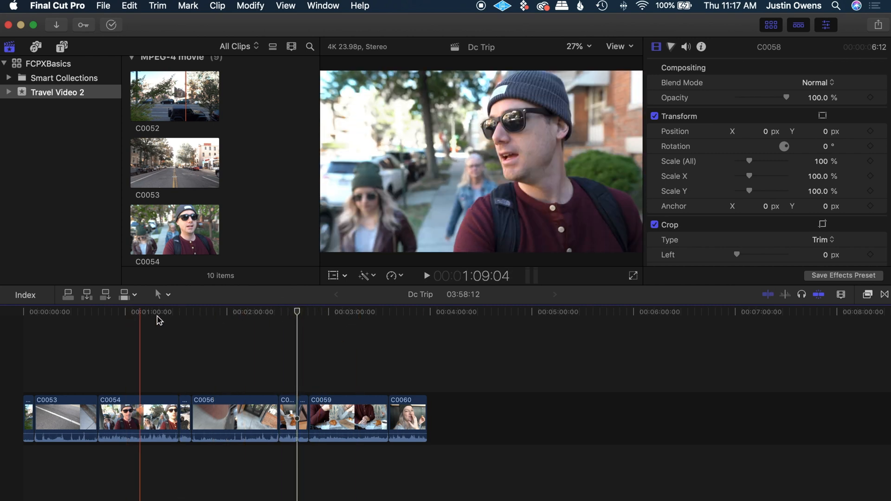
pyautogui.click(767, 295)
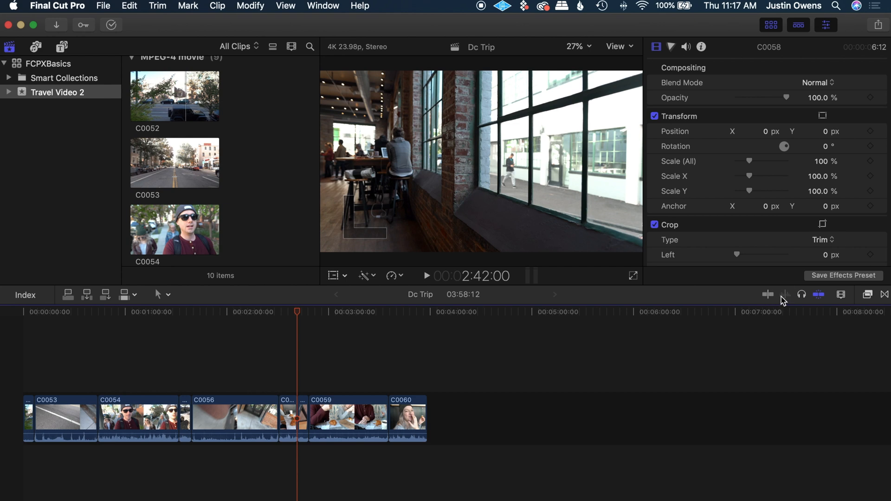
# Solo clip C0058 so the other clips are muted, inspect it up close and turn solo off again
pyautogui.click(802, 294)
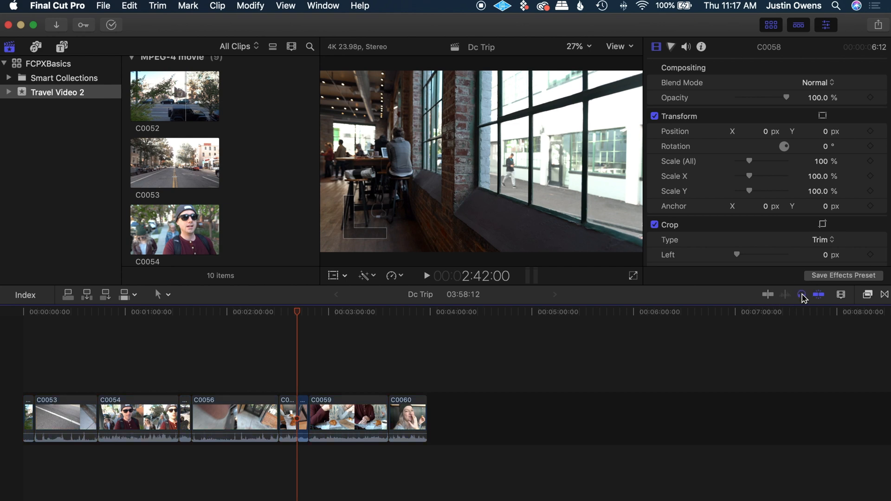
pyautogui.press('super+equal')
pyautogui.press('super+equal')
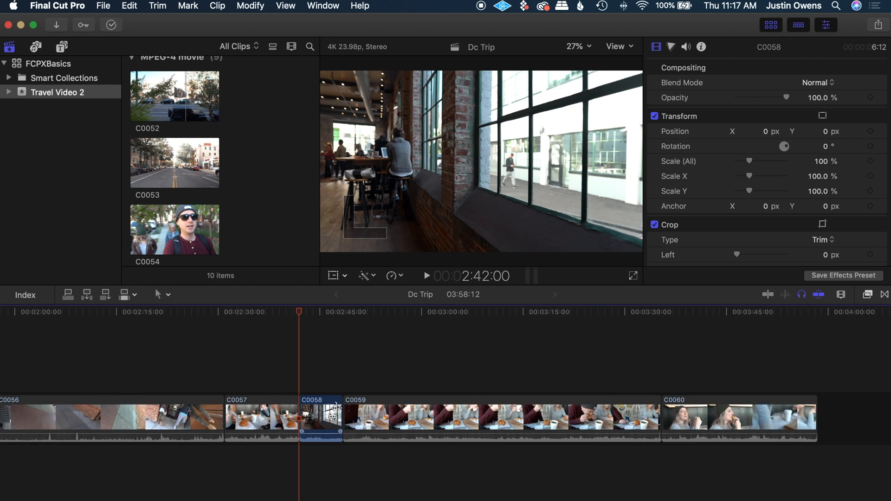
pyautogui.click(801, 296)
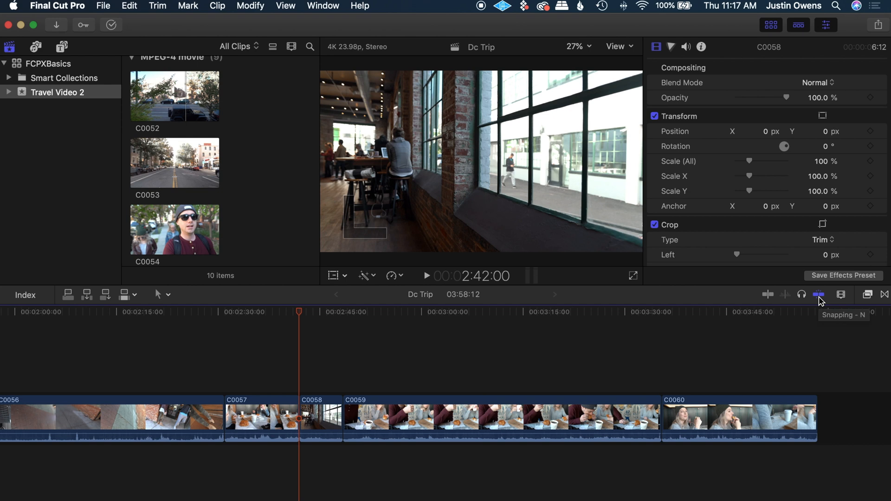
# Turn snapping off, lift clip C0058 above clip C0059 and try aligning its start by hand with the playhead at 2:56:23
pyautogui.click(820, 299)
pyautogui.moveTo(300, 311); pyautogui.dragTo(404, 317)
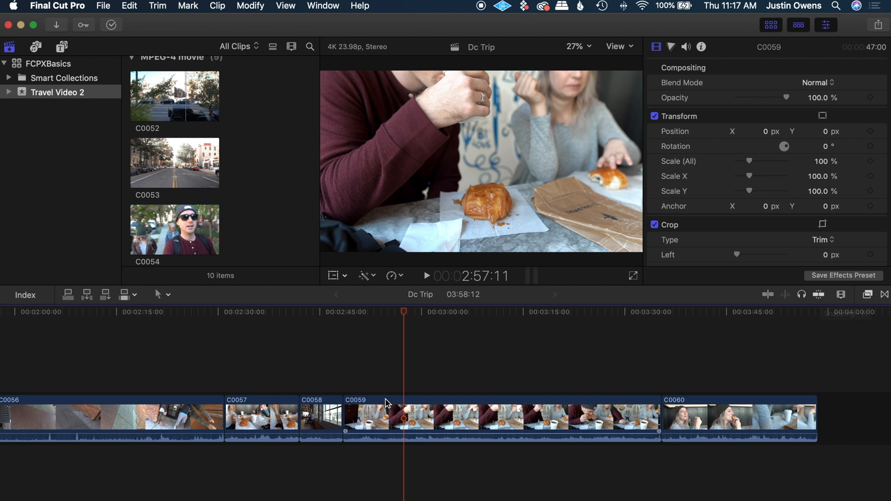
pyautogui.moveTo(302, 420); pyautogui.dragTo(424, 372)
pyautogui.press('super+equal')
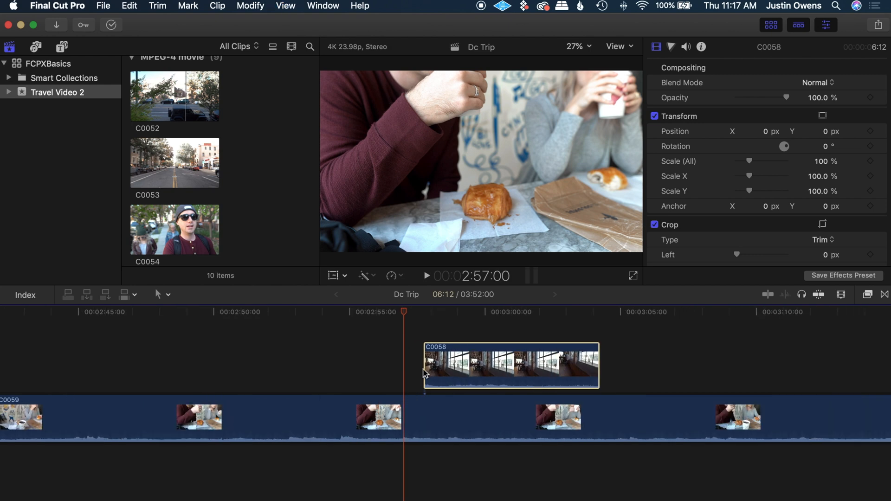
pyautogui.moveTo(403, 311); pyautogui.dragTo(404, 314)
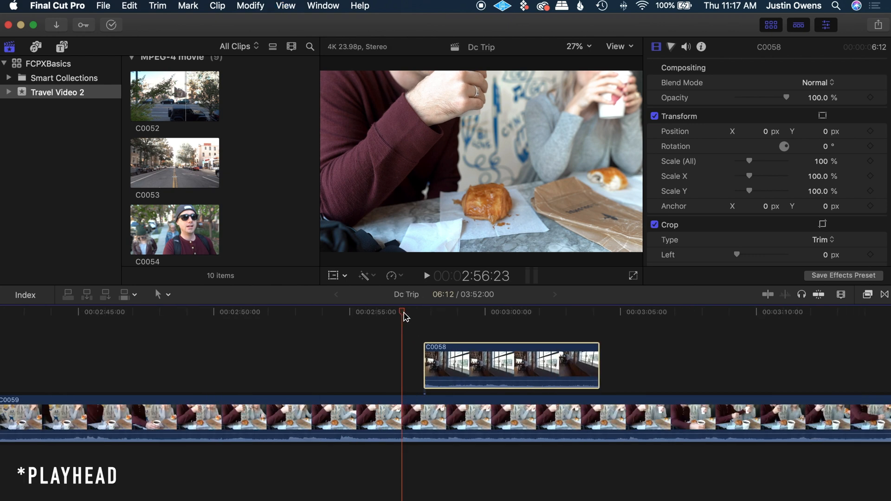
pyautogui.moveTo(464, 366); pyautogui.dragTo(429, 369)
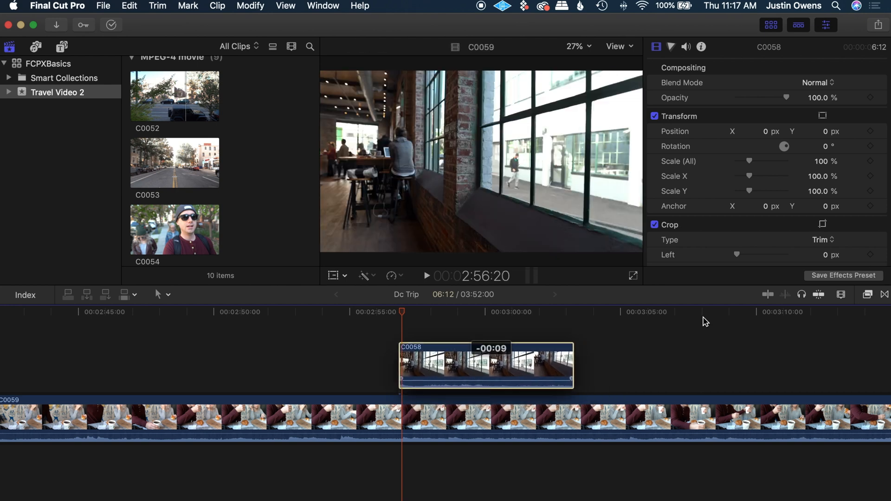
# Turn snapping back on, try snapping the lifted clip C0058 to the playhead and undo the clip's moves
pyautogui.click(819, 295)
pyautogui.moveTo(420, 361)
pyautogui.mouseDown()
pyautogui.moveTo(449, 360)
pyautogui.moveTo(426, 363)
pyautogui.mouseUp()
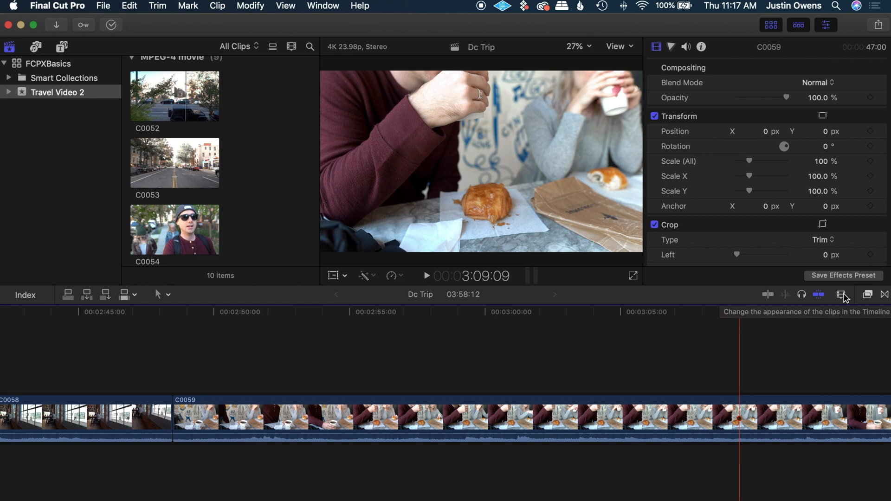
# Zoom the timeline out in the clip appearance settings, try the waveform-only and filmstrip-only displays, and choose equal-sized filmstrips and waveforms
pyautogui.click(843, 296)
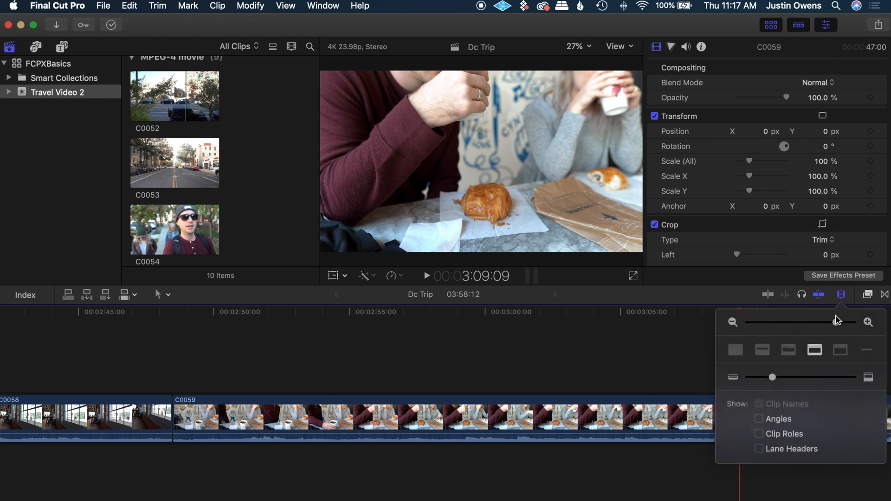
pyautogui.moveTo(831, 325); pyautogui.dragTo(775, 329)
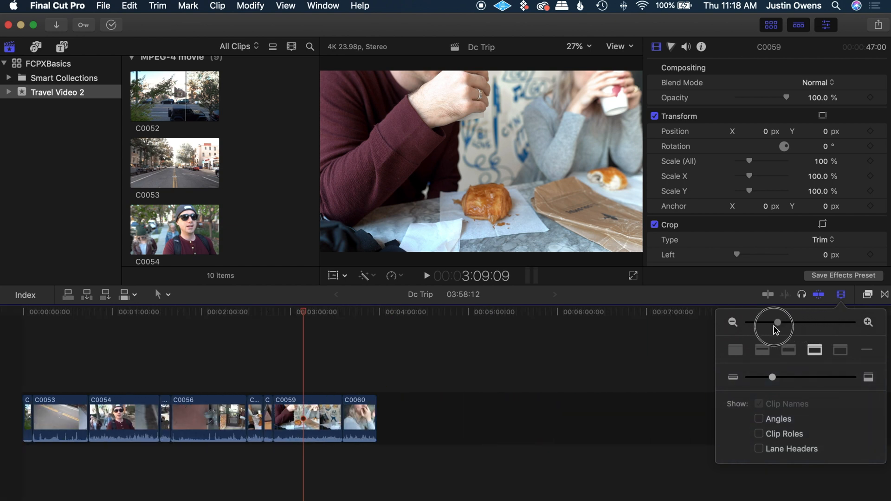
pyautogui.click(736, 351)
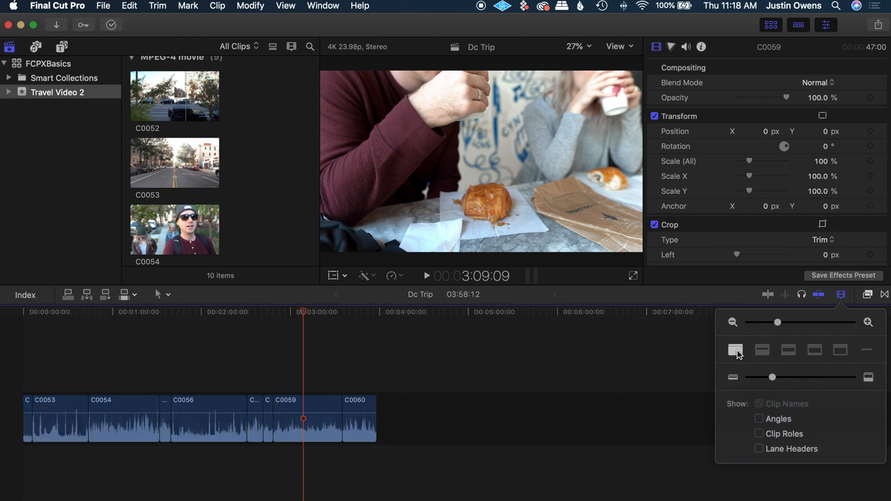
pyautogui.click(815, 352)
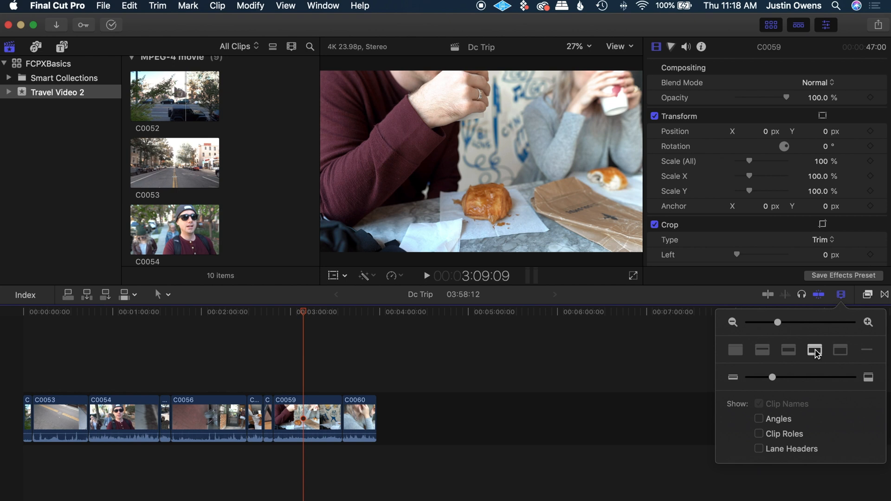
pyautogui.click(843, 353)
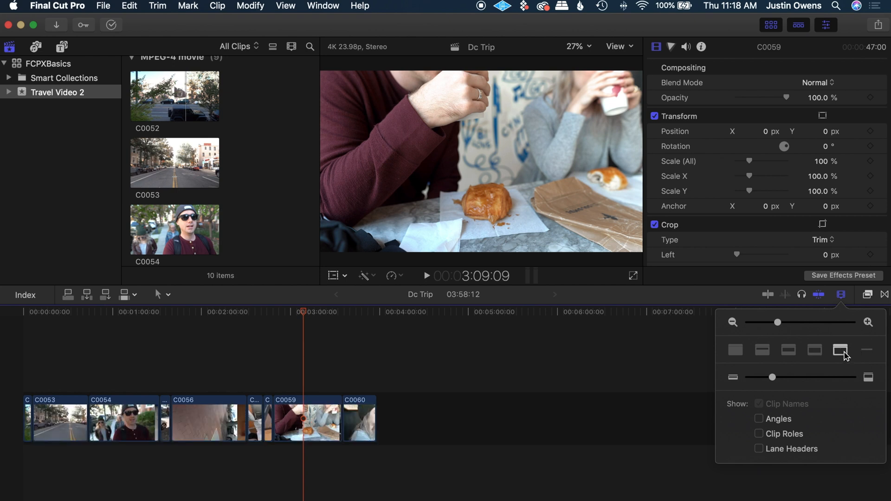
pyautogui.click(789, 351)
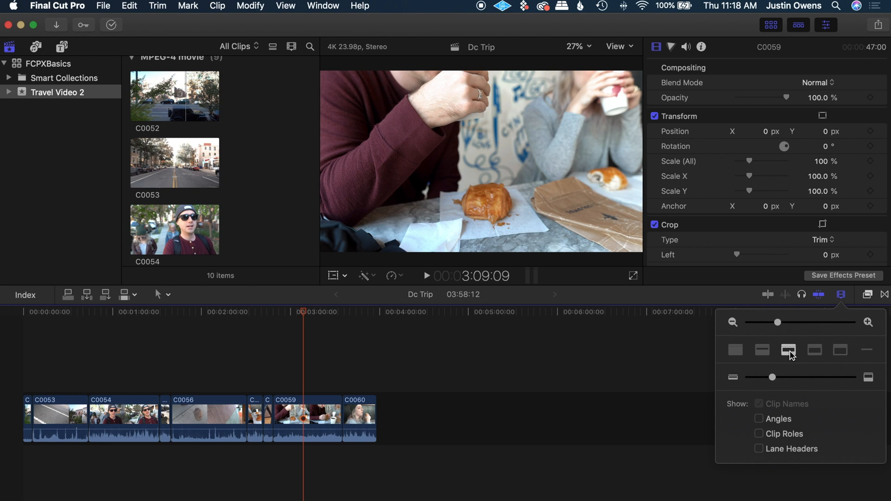
# Try the waveform-only display, choose large filmstrips with small waveforms, and raise the timeline clip height to its maximum
pyautogui.click(766, 350)
pyautogui.click(735, 350)
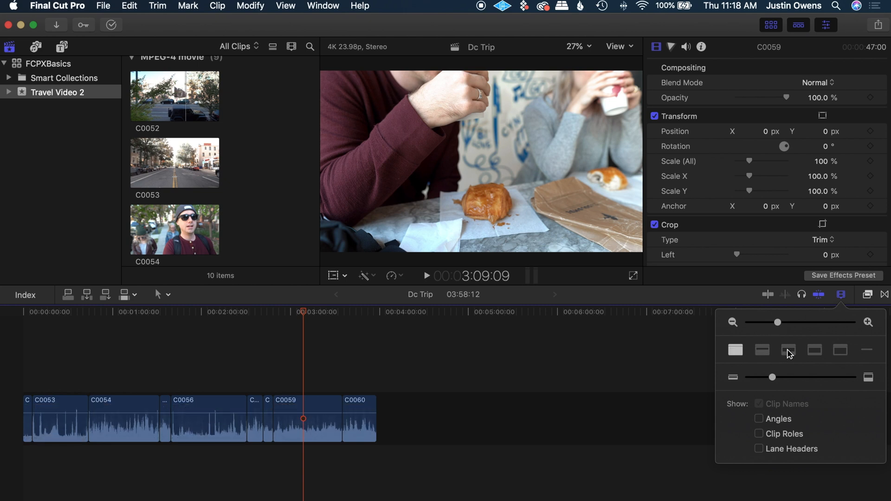
pyautogui.click(815, 351)
pyautogui.moveTo(780, 377); pyautogui.dragTo(869, 379)
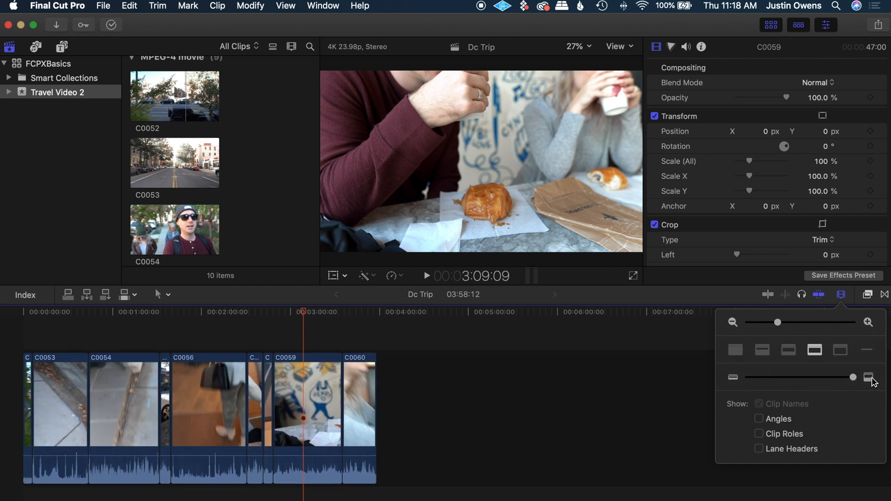
# Move the playhead to 3:13:10 in clip C0059 and lower the timeline clip height to about a quarter of its range
pyautogui.press('super+equal')
pyautogui.press('super+equal')
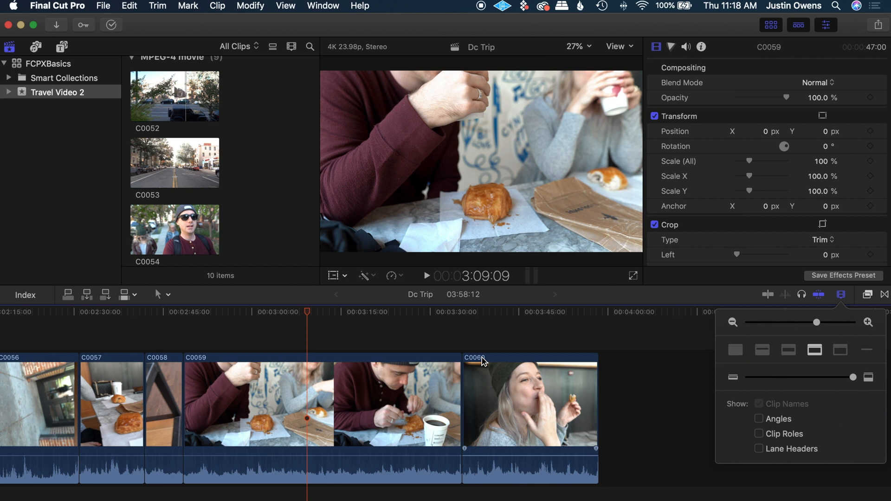
pyautogui.hscroll(-4, 483, 361)
pyautogui.hscroll(-2, 482, 361)
pyautogui.moveTo(469, 314); pyautogui.dragTo(545, 312)
pyautogui.click(840, 294)
pyautogui.moveTo(848, 378); pyautogui.dragTo(774, 386)
pyautogui.click(842, 296)
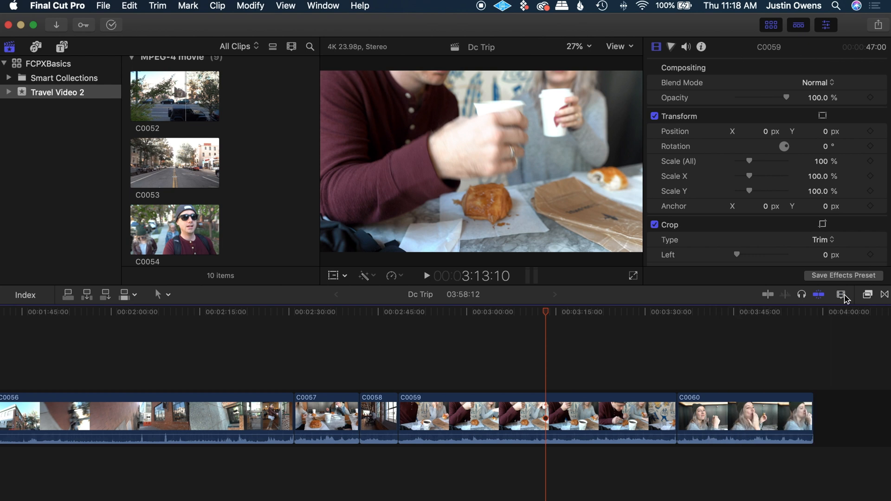
# Open the effects browser and look through its video and audio effect categories
pyautogui.click(867, 296)
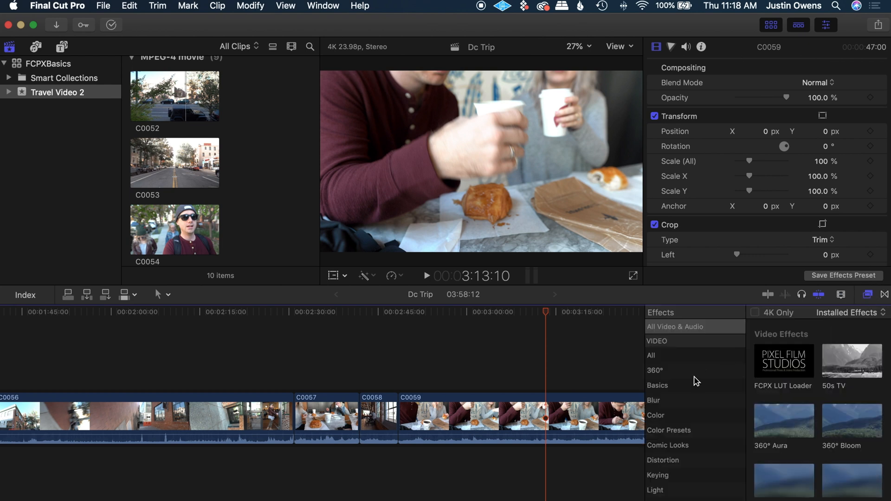
pyautogui.scroll(-10, 696, 378)
pyautogui.scroll(10, 696, 381)
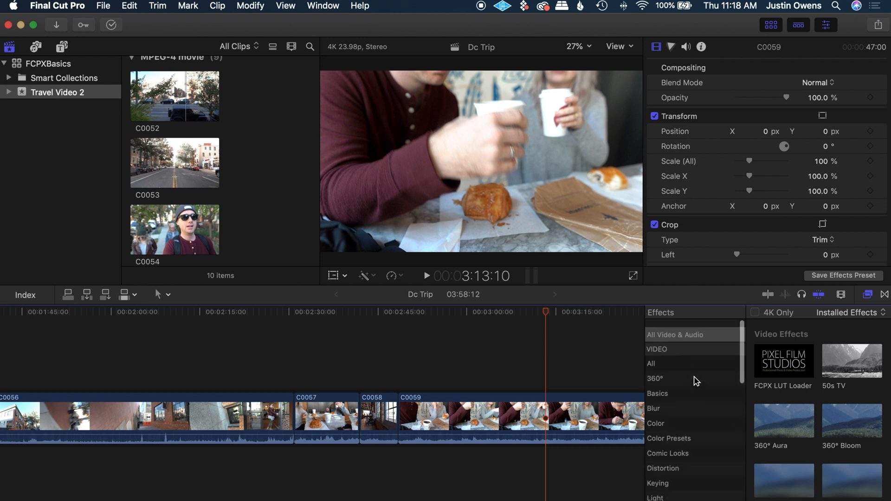
pyautogui.scroll(-10, 696, 380)
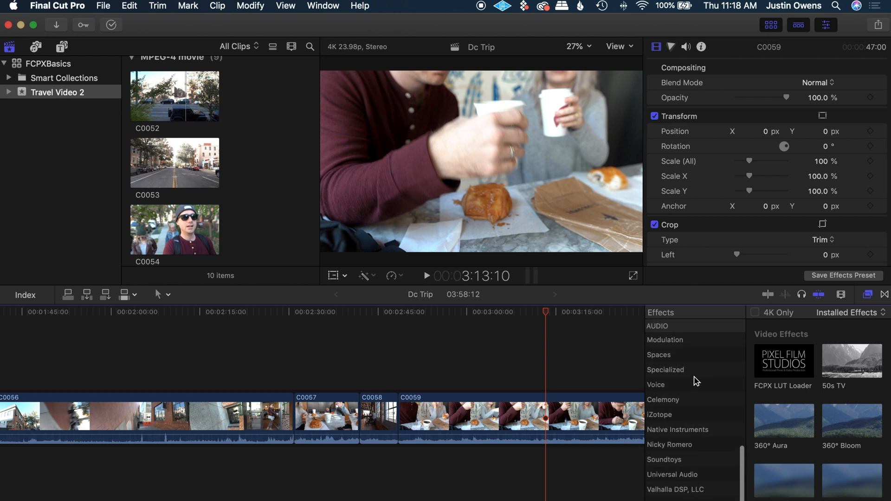
# Open the transitions browser and look at the RN Luma Fade Transitions and All categories
pyautogui.click(884, 297)
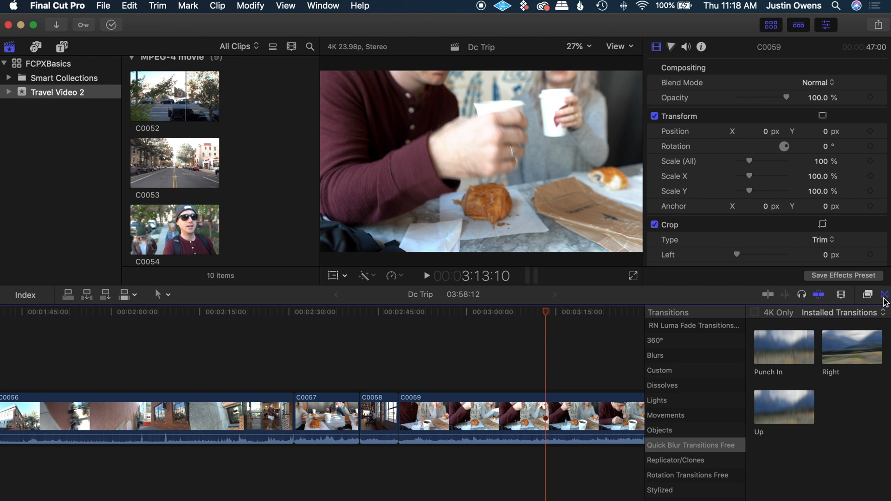
pyautogui.click(680, 324)
pyautogui.scroll(2, 686, 350)
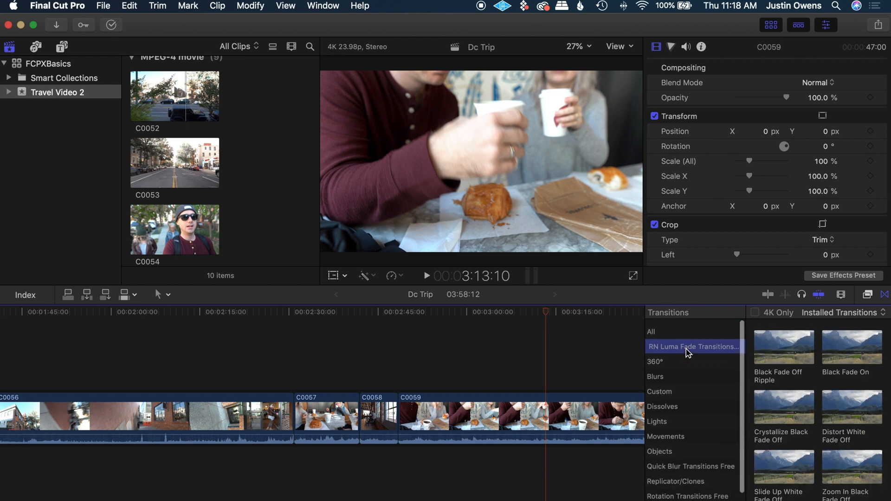
pyautogui.click(671, 329)
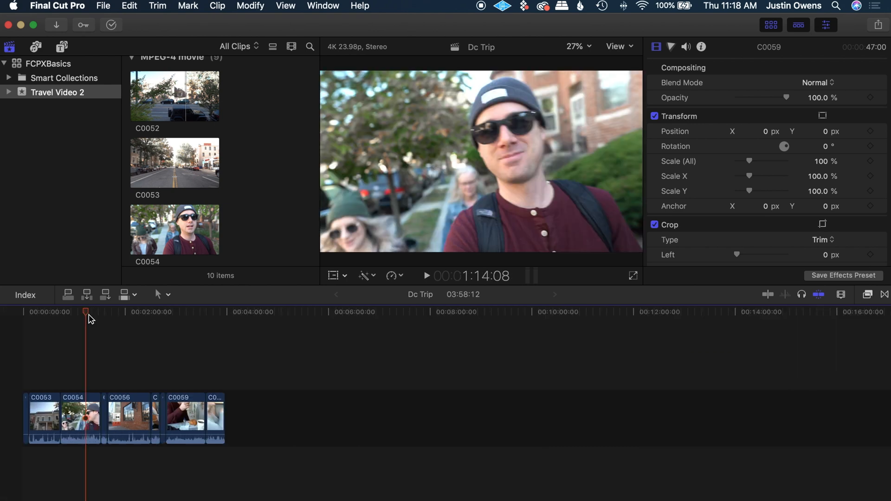
# Place the playhead at 1:09:04 in clip C0054, play the clip and pause at 1:12:12
pyautogui.press('super+equal')
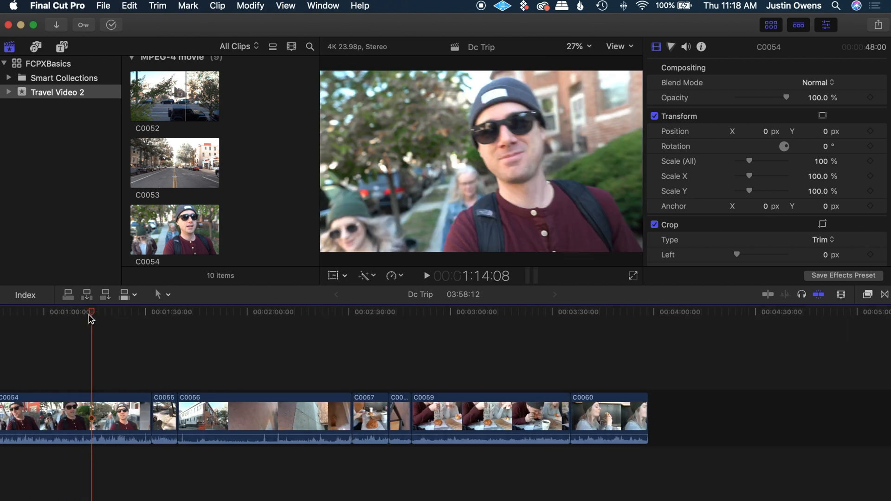
pyautogui.hscroll(-5, 90, 318)
pyautogui.click(272, 316)
pyautogui.moveTo(271, 316); pyautogui.dragTo(258, 317)
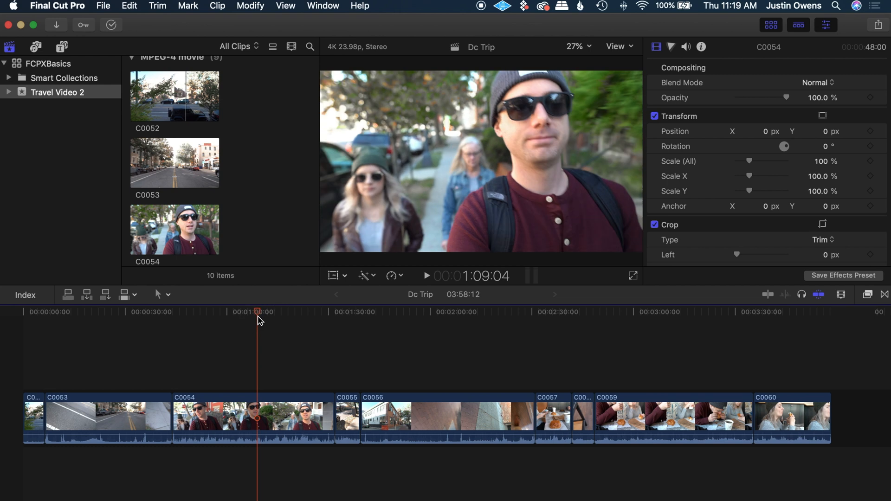
pyautogui.press('space')
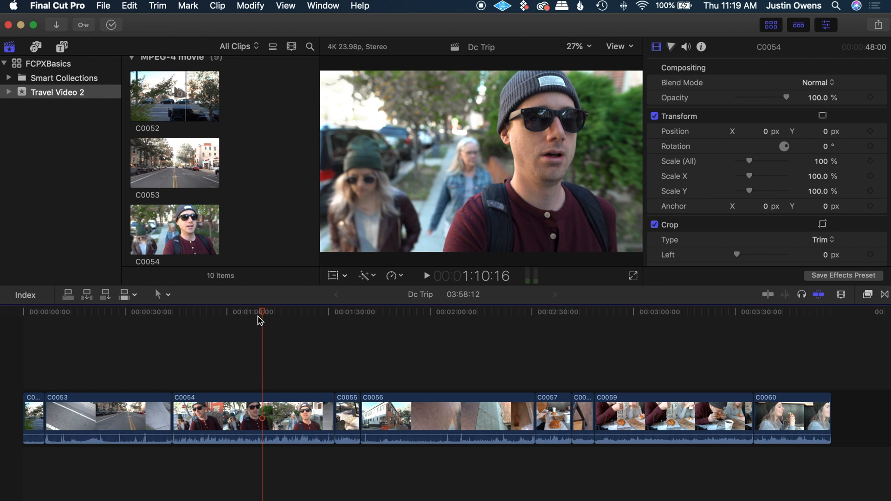
pyautogui.press('space')
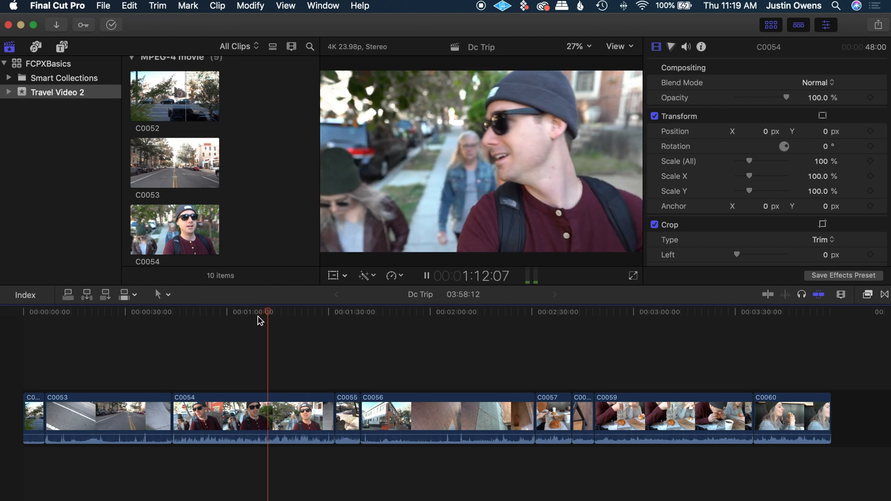
pyautogui.press('space')
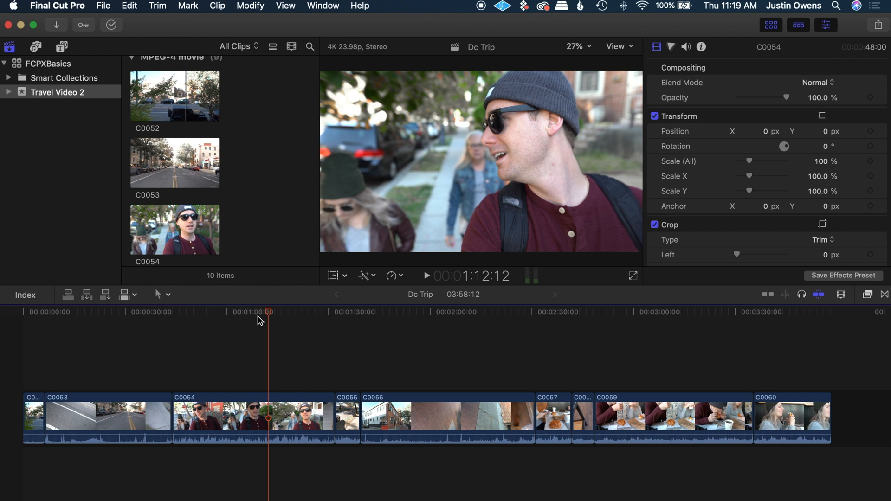
# Try splitting clip C0054 at the playhead at 1:12:12 and undo the split
pyautogui.press('super+b')
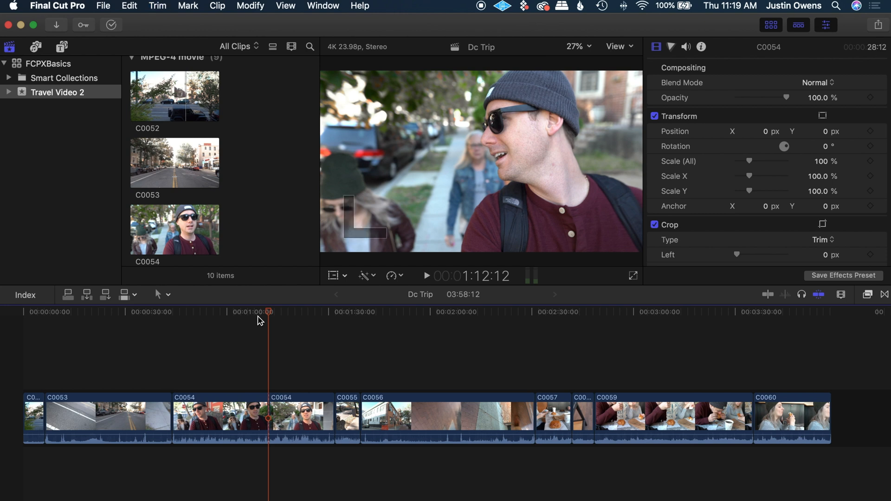
pyautogui.press('super+z')
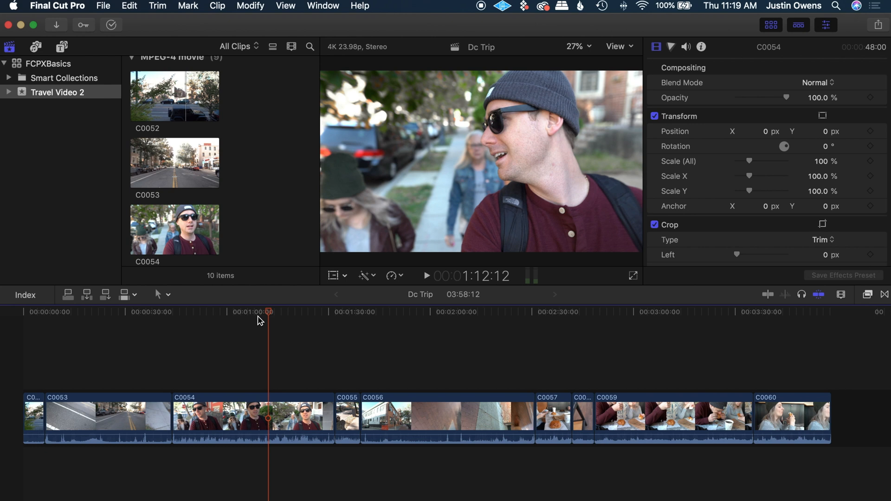
pyautogui.press('super+b')
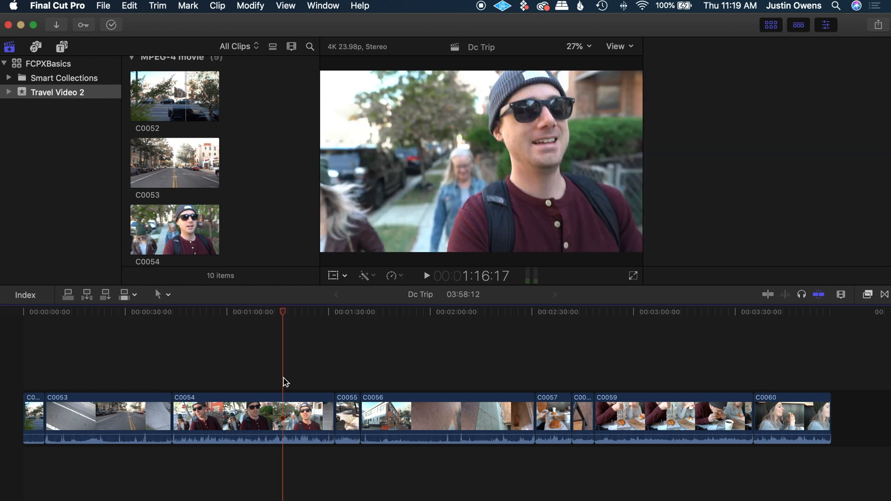
# Move the playhead to 1:25:09, near the end of clip C0054
pyautogui.press('super+a')
pyautogui.click(282, 377)
pyautogui.press('super+4')
pyautogui.click(313, 363)
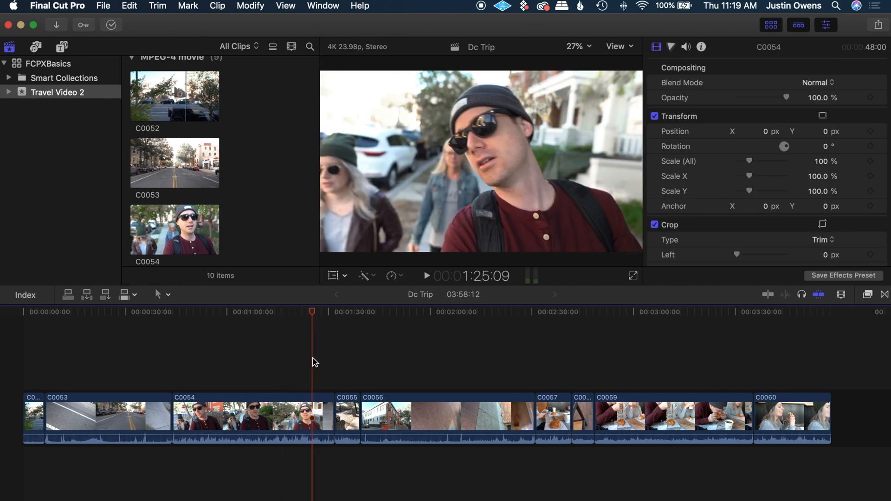
# Select clip C0054, bring up the new project settings and cancel without creating a project
pyautogui.click(284, 409)
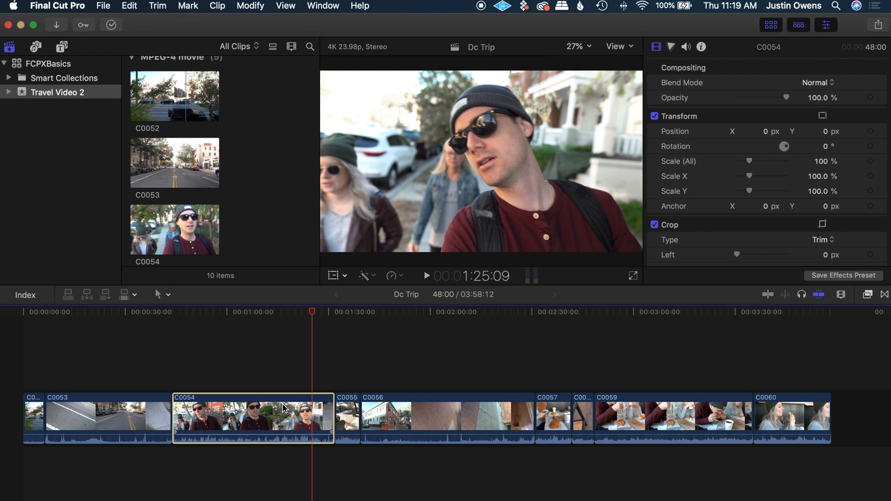
pyautogui.press('super+n')
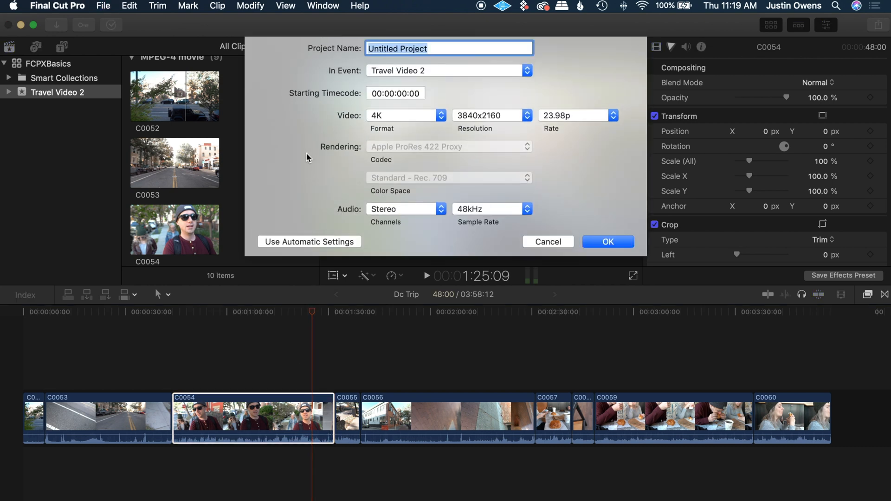
pyautogui.click(559, 240)
# Place the playhead at 1:35:12 in clip C0055 and zoom the timeline fully out
pyautogui.click(348, 358)
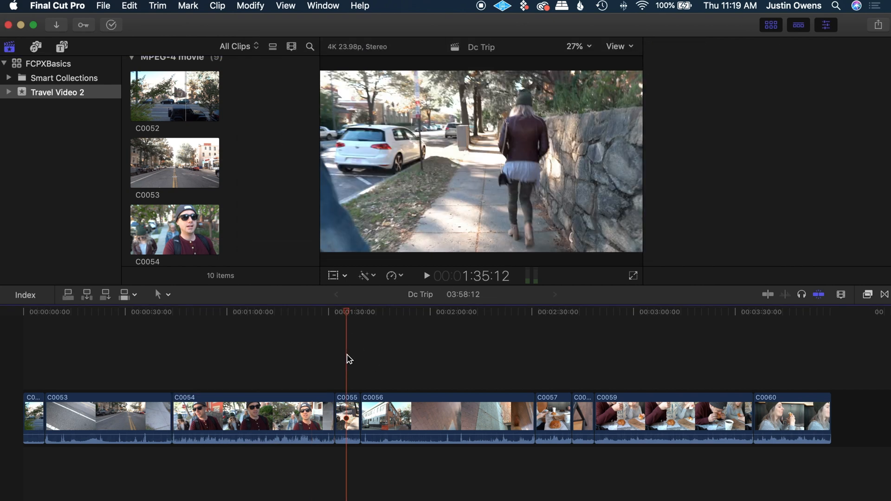
pyautogui.press('super+4')
pyautogui.press('super+minus')
pyautogui.press('super+minus')
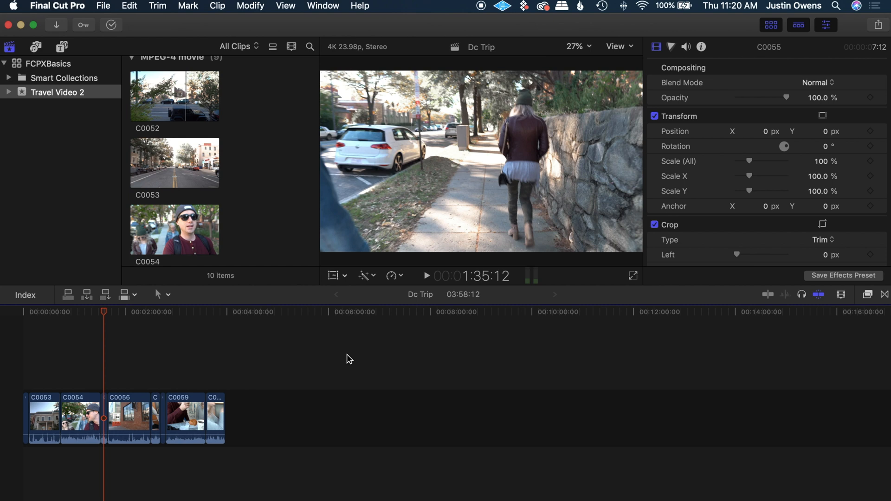
# With the clip appearance settings open, try zooming the timeline in around clip C0055 and fully back out, and close the settings
pyautogui.click(841, 294)
pyautogui.moveTo(766, 326); pyautogui.dragTo(706, 332)
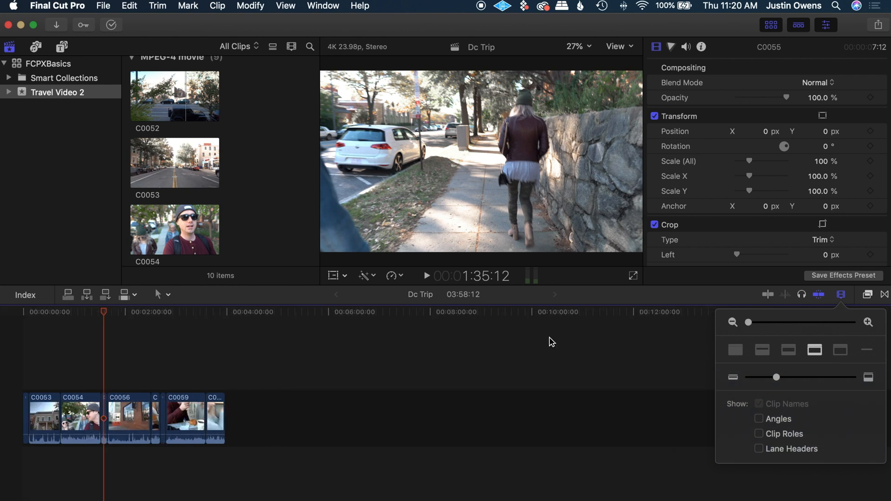
pyautogui.press('super+equal')
pyautogui.press('super+equal')
pyautogui.press('super+equal')
pyautogui.press('super+equal')
pyautogui.press('super+equal')
pyautogui.press('super+equal')
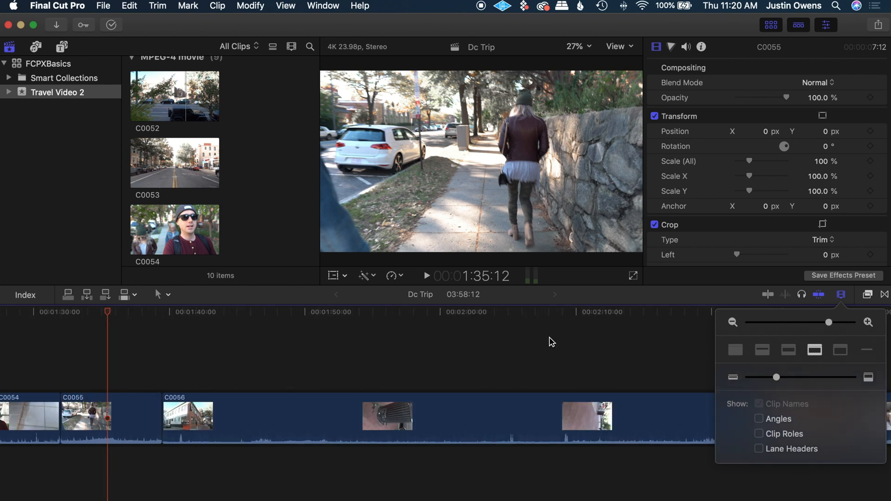
pyautogui.press('super+minus')
pyautogui.press('super+minus')
pyautogui.press('super+minus')
pyautogui.press('super+minus')
pyautogui.press('super+minus')
pyautogui.press('super+minus')
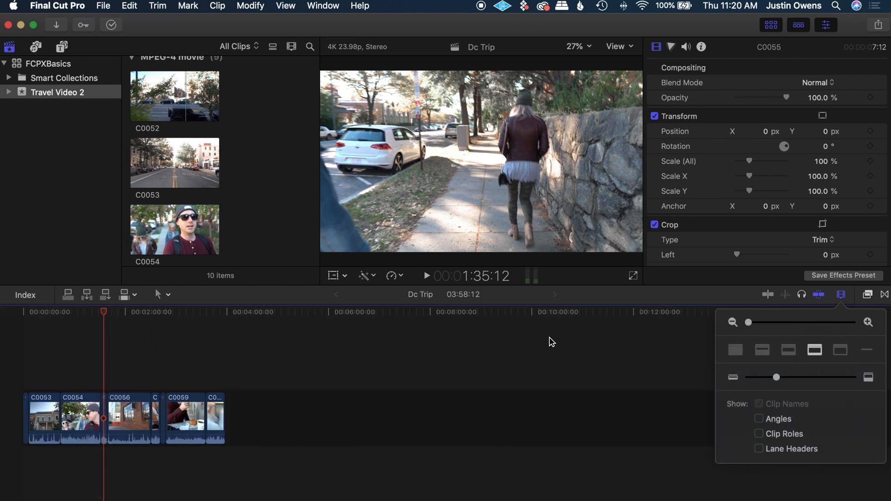
pyautogui.click(430, 331)
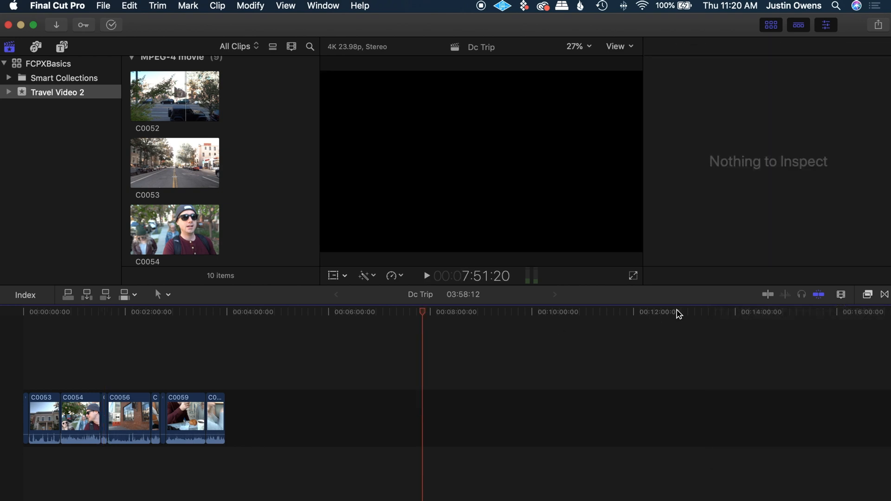